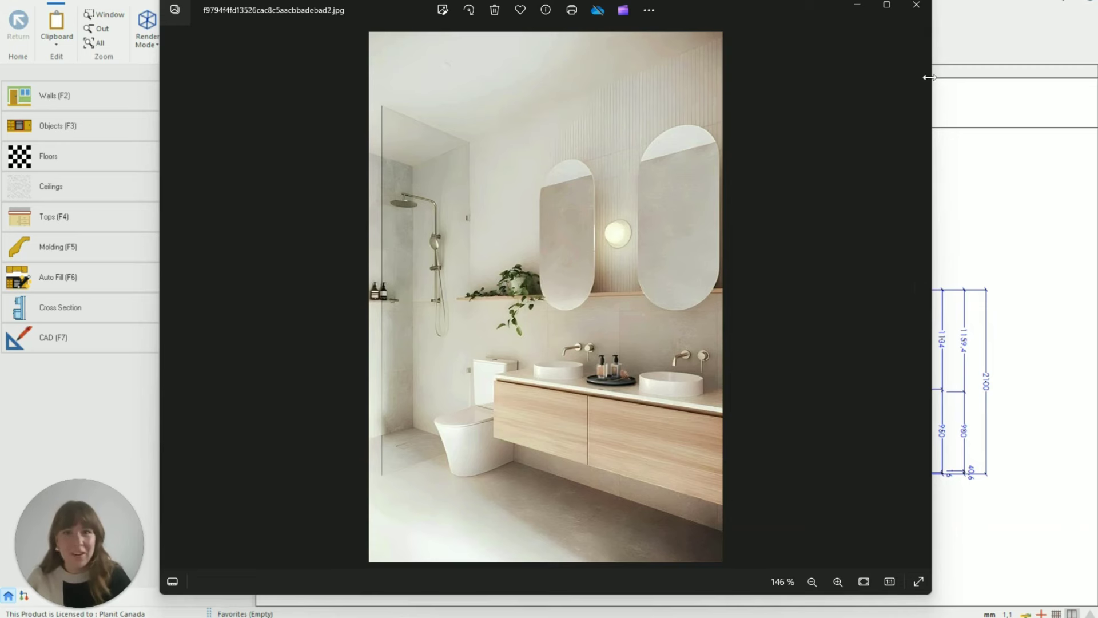
# Step: Minimize the wall-hung vanity reference photo to bring back the kitchen floor plan
pyautogui.click(858, 7)
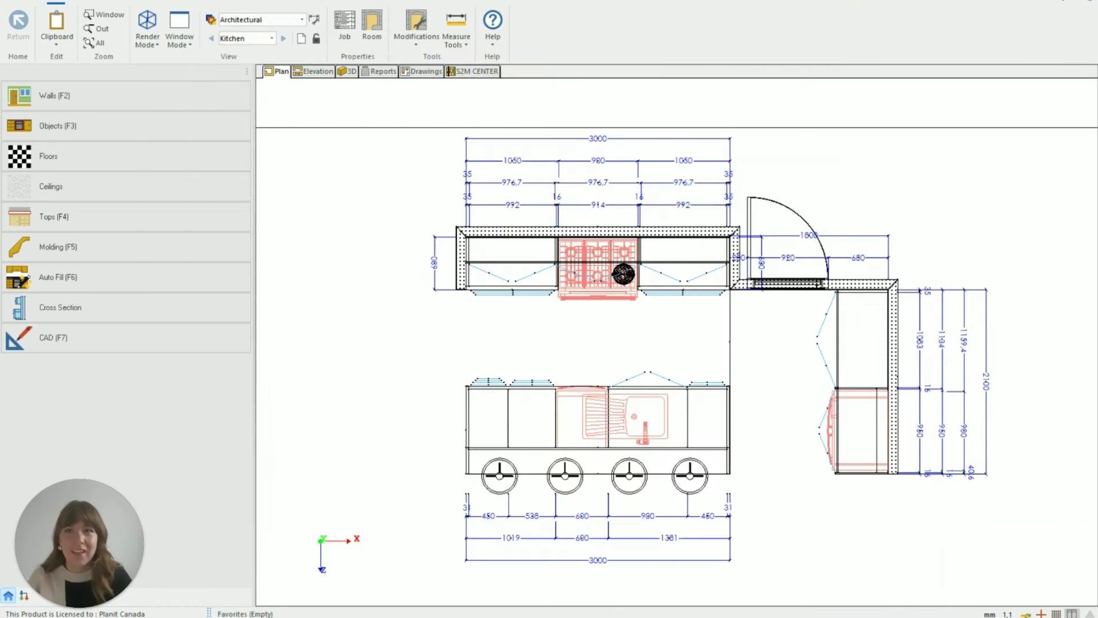
# Step: Add a new room to the job and name it Vanity 1
pyautogui.click(302, 40)
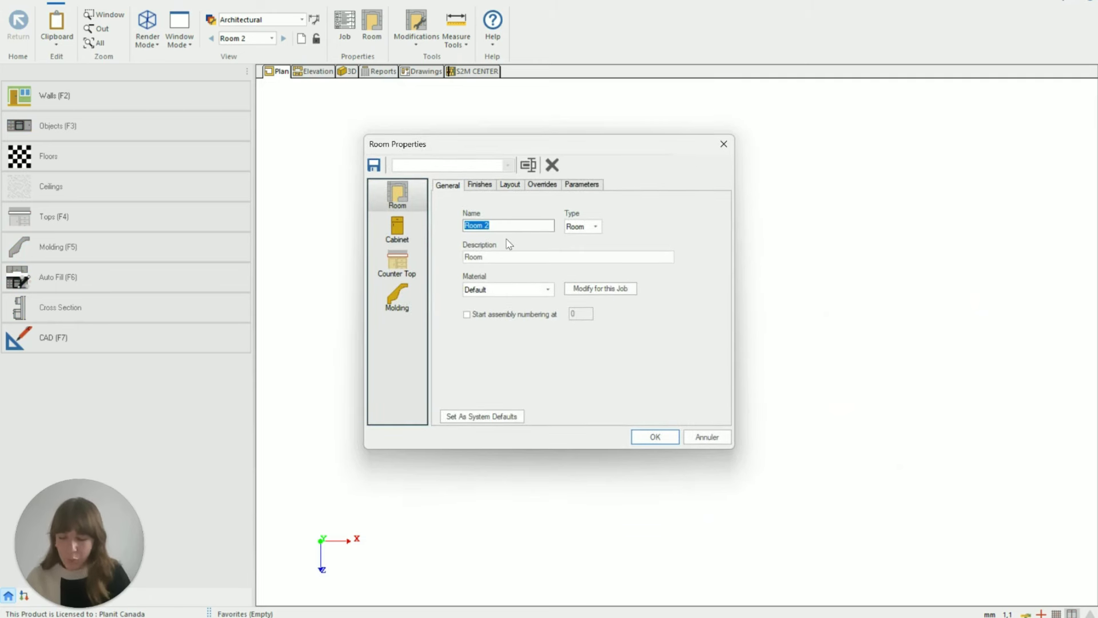
pyautogui.write('Vanity 1')
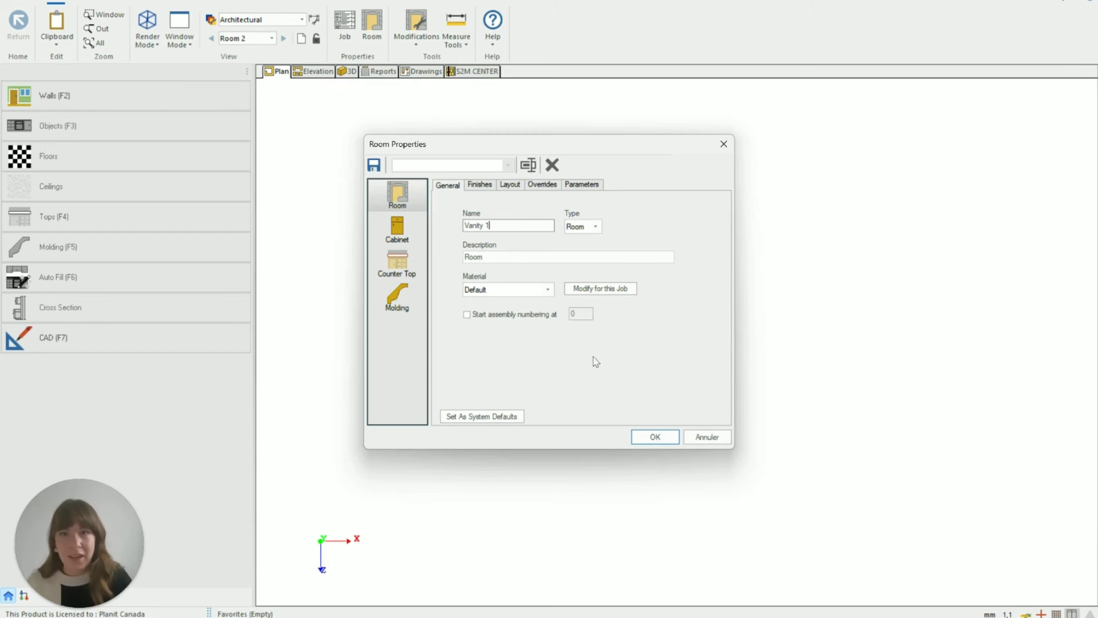
# Step: Confirm the Vanity 1 room and draw chained walls of 600, 2100 and 600 mm
pyautogui.click(653, 436)
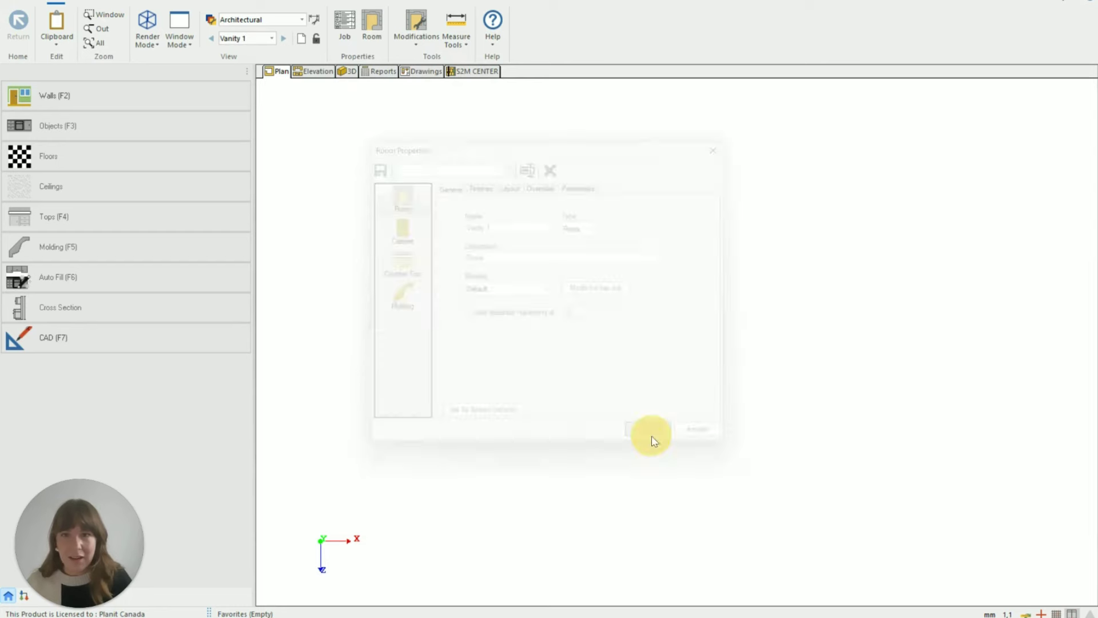
pyautogui.click(202, 103)
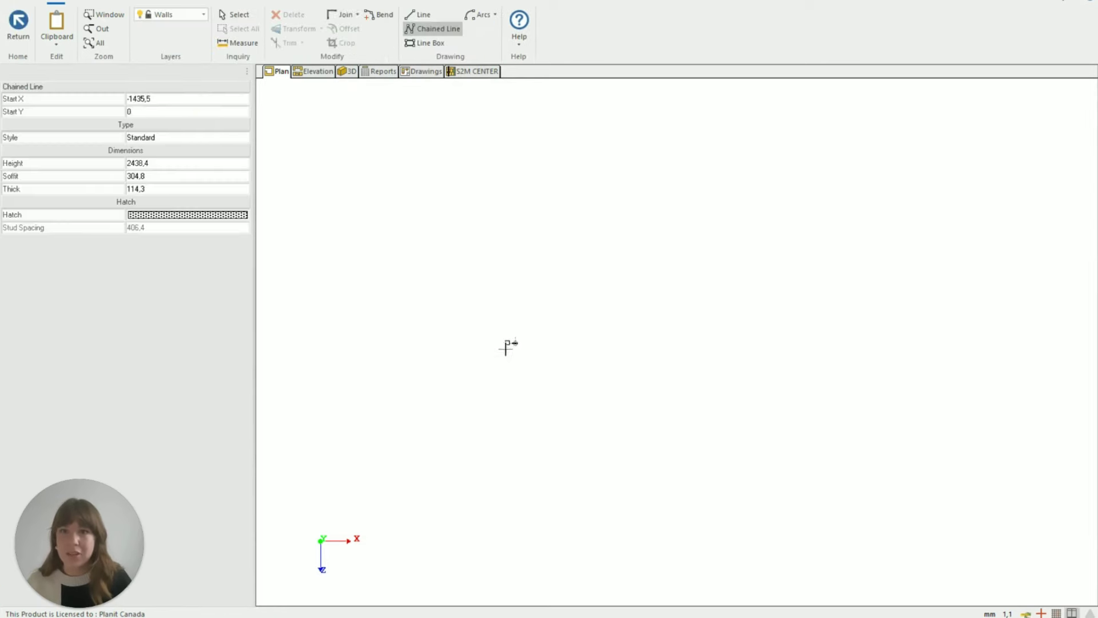
pyautogui.click(493, 363)
pyautogui.write('600')
pyautogui.press('Return')
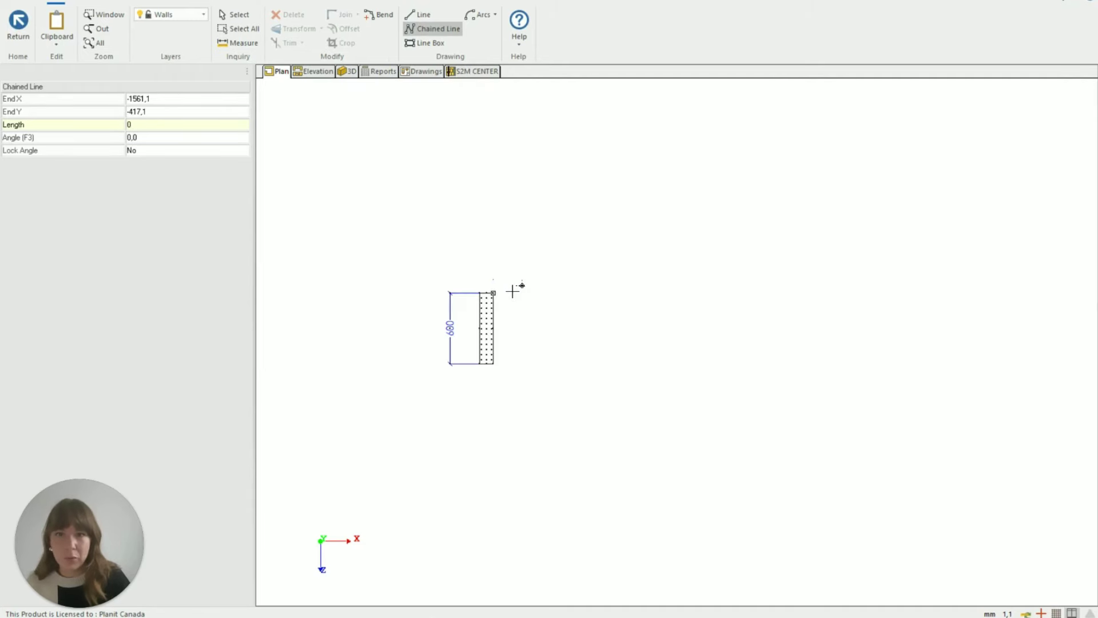
pyautogui.write('2100')
pyautogui.press('Return')
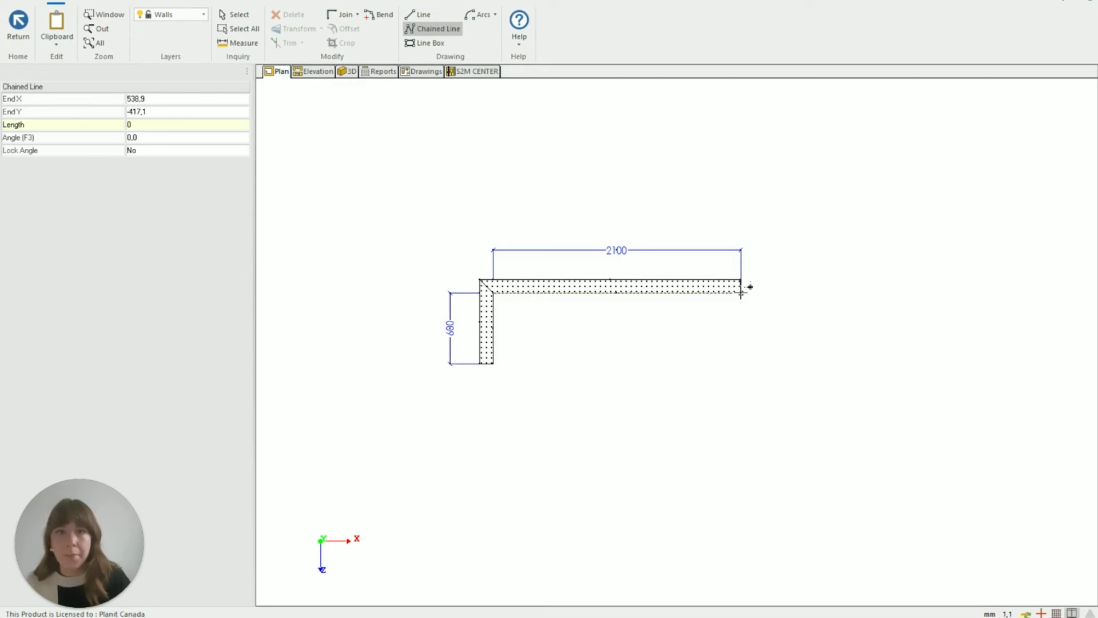
pyautogui.write('60')
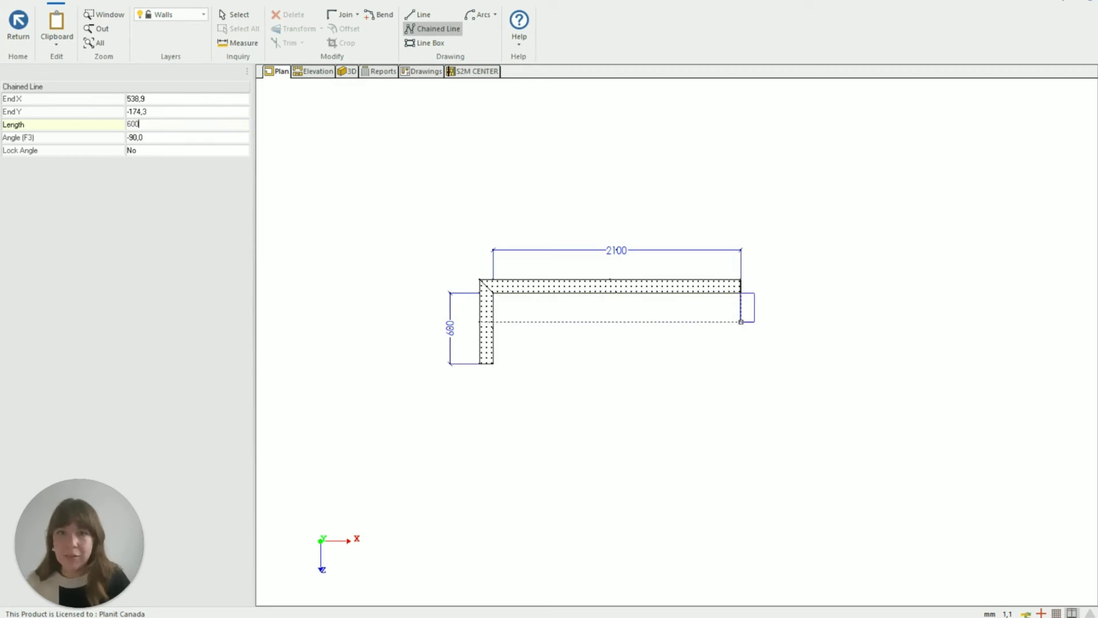
pyautogui.write('0')
pyautogui.press('Return')
pyautogui.press('Escape')
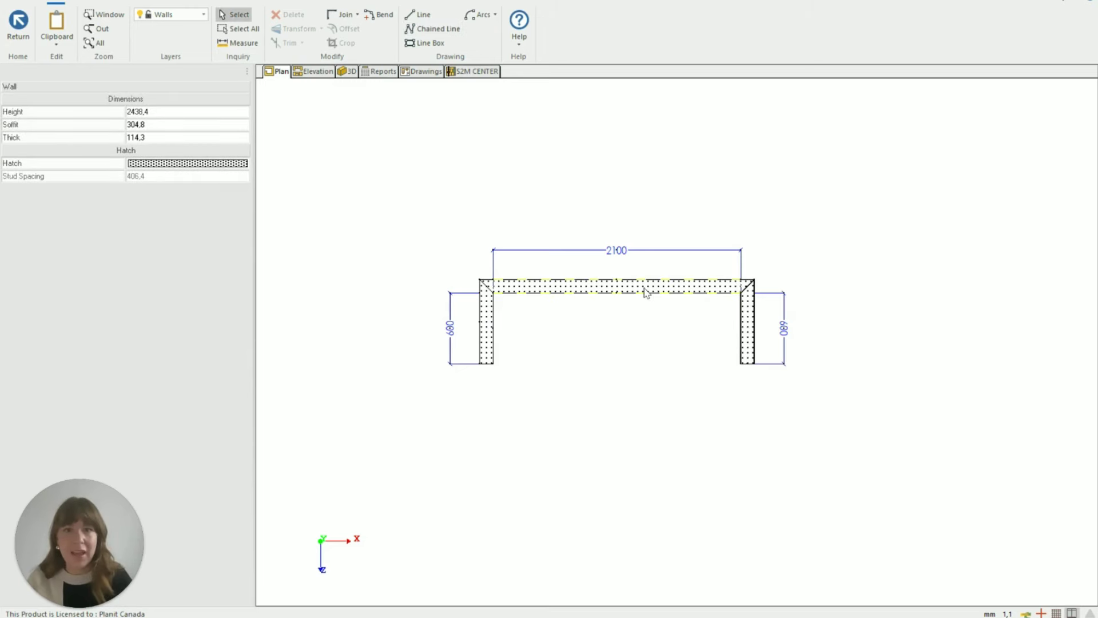
# Step: Show the elevation of the back wall, Wall 2
pyautogui.click(669, 286)
pyautogui.click(308, 73)
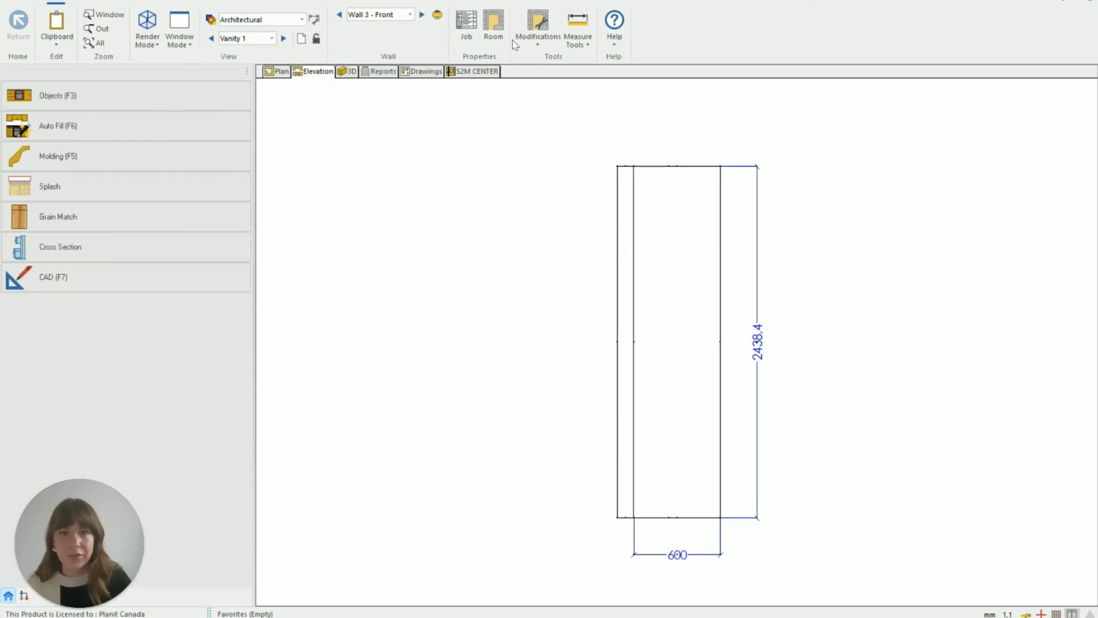
pyautogui.click(374, 14)
pyautogui.click(378, 44)
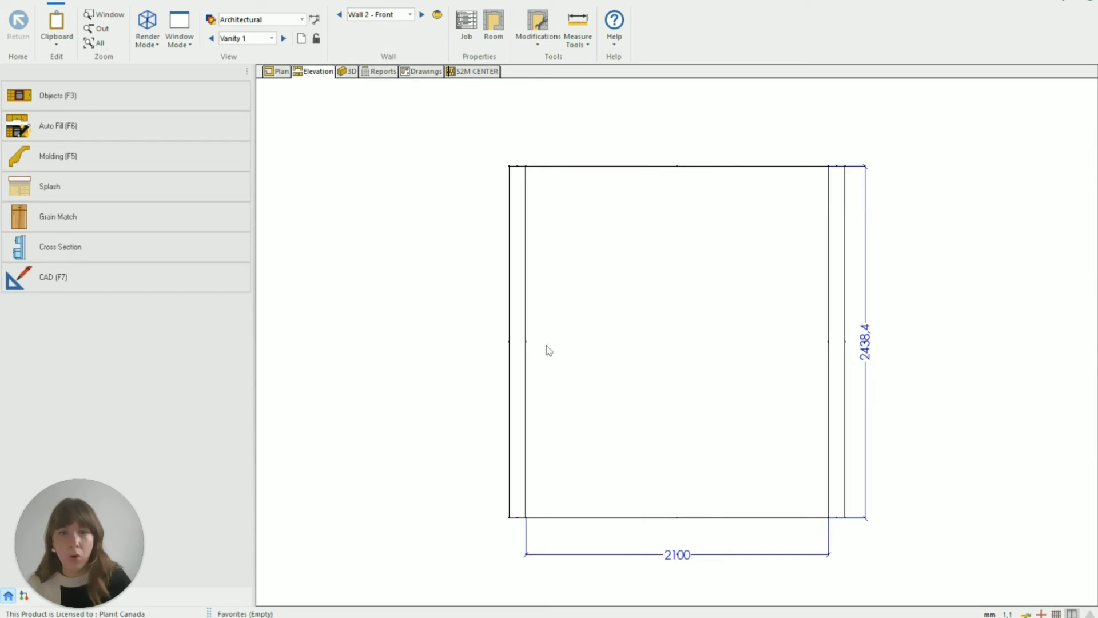
# Step: Place a Custom Cabinets Vanity Filler at the back wall's left edge
pyautogui.click(71, 93)
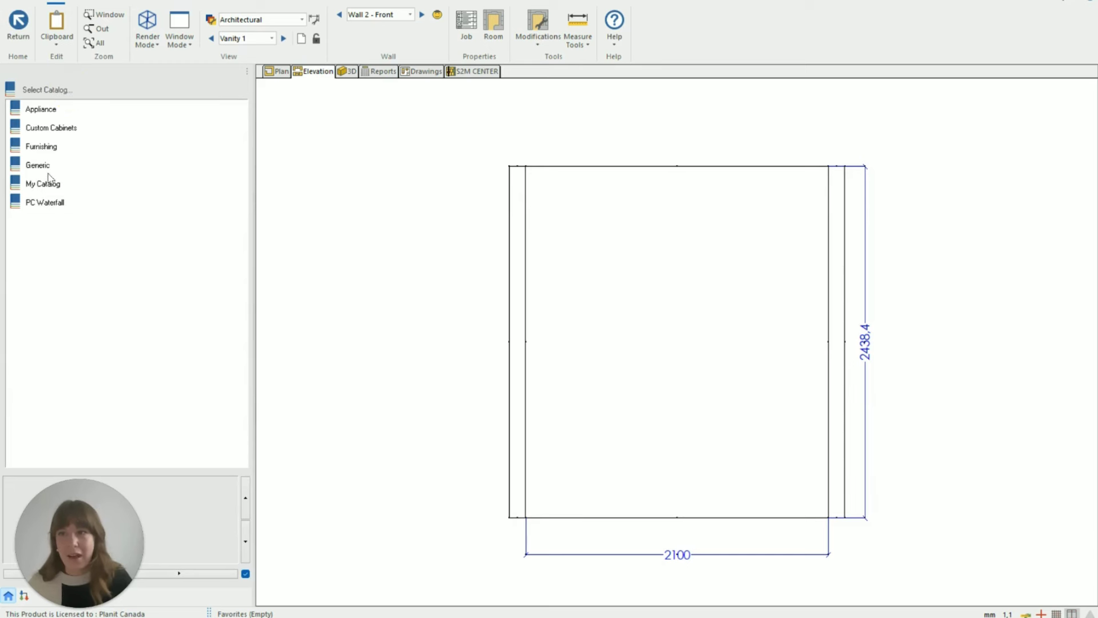
pyautogui.click(53, 132)
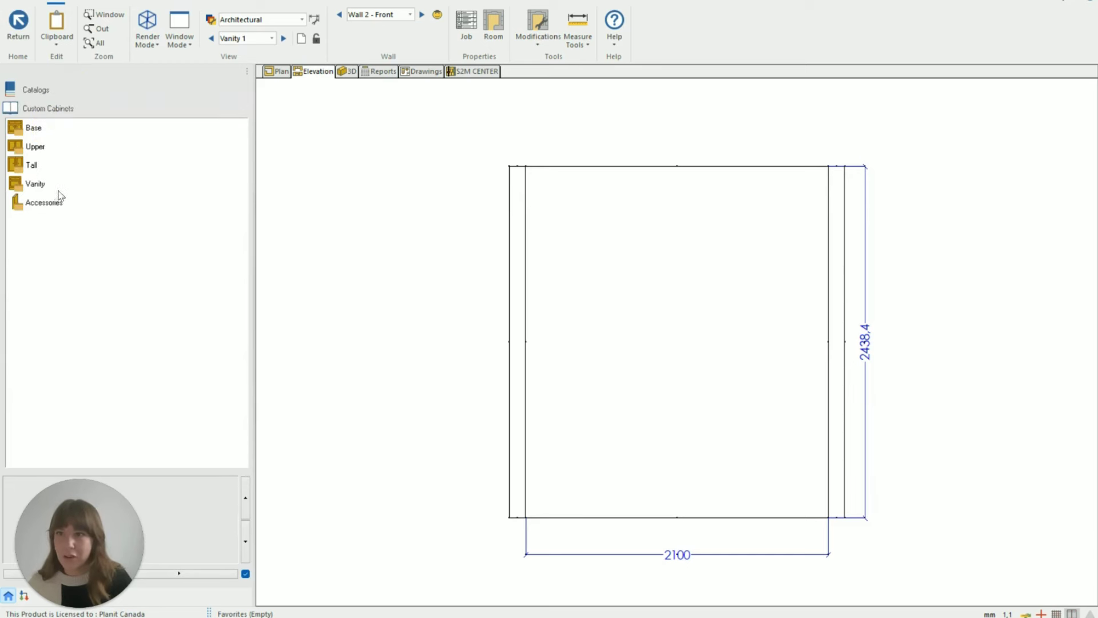
pyautogui.click(36, 183)
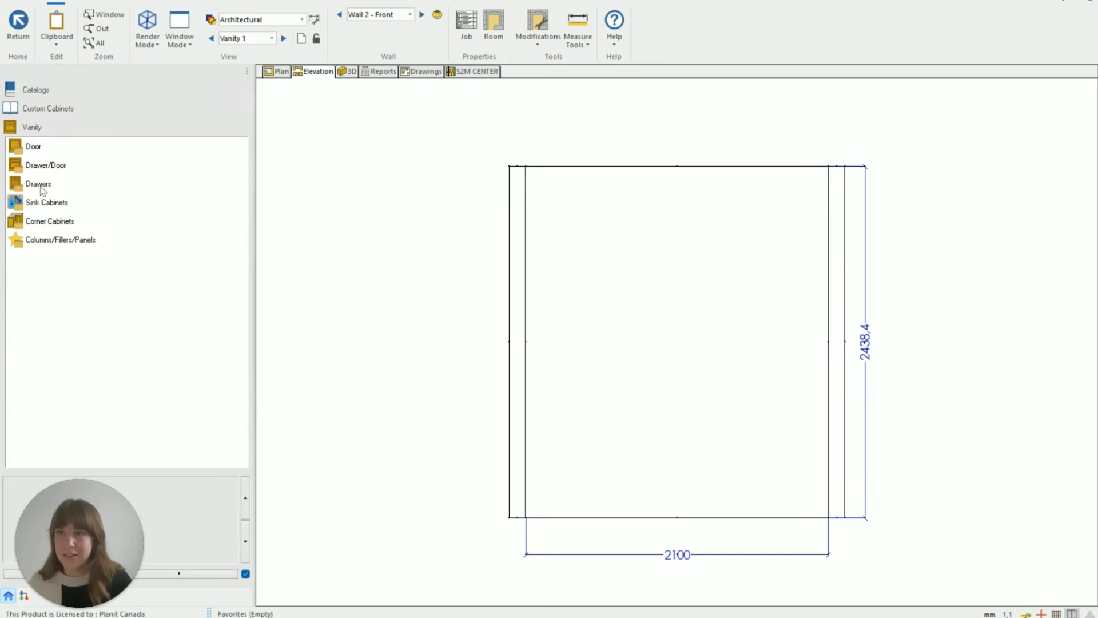
pyautogui.click(59, 244)
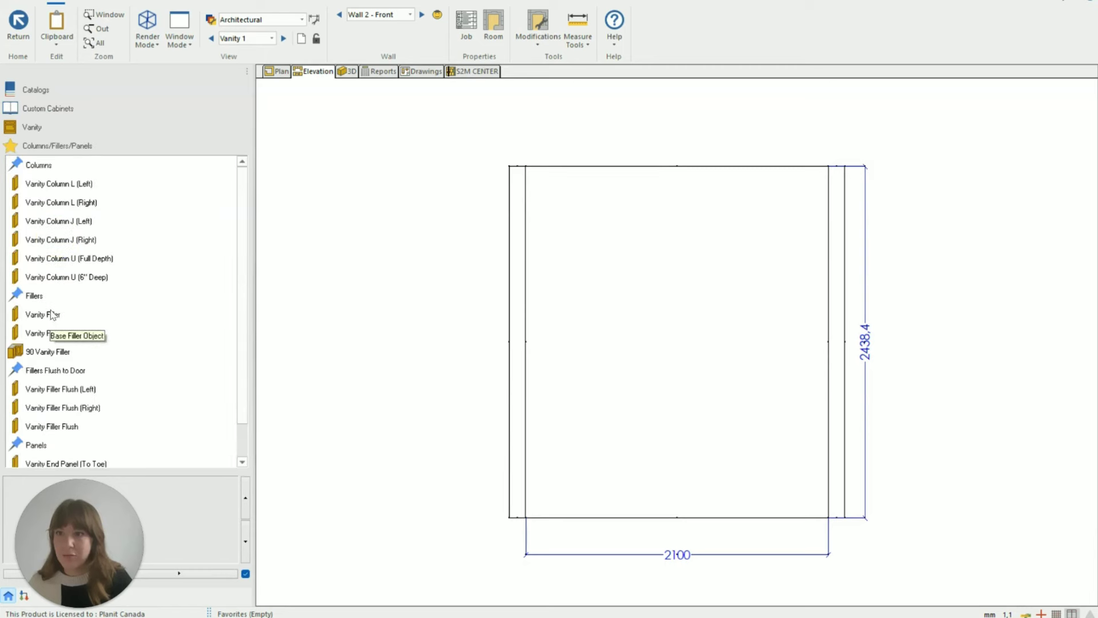
pyautogui.click(53, 314)
pyautogui.click(578, 422)
pyautogui.click(520, 424)
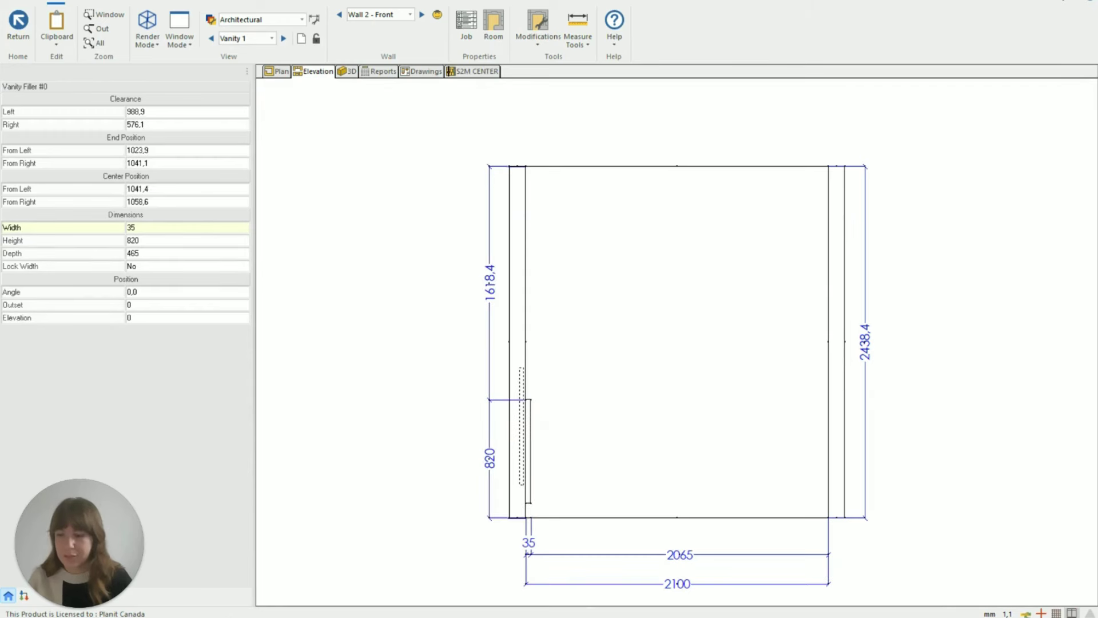
# Step: Place a Vanity Door (Pair) cabinet beside the filler
pyautogui.click(57, 128)
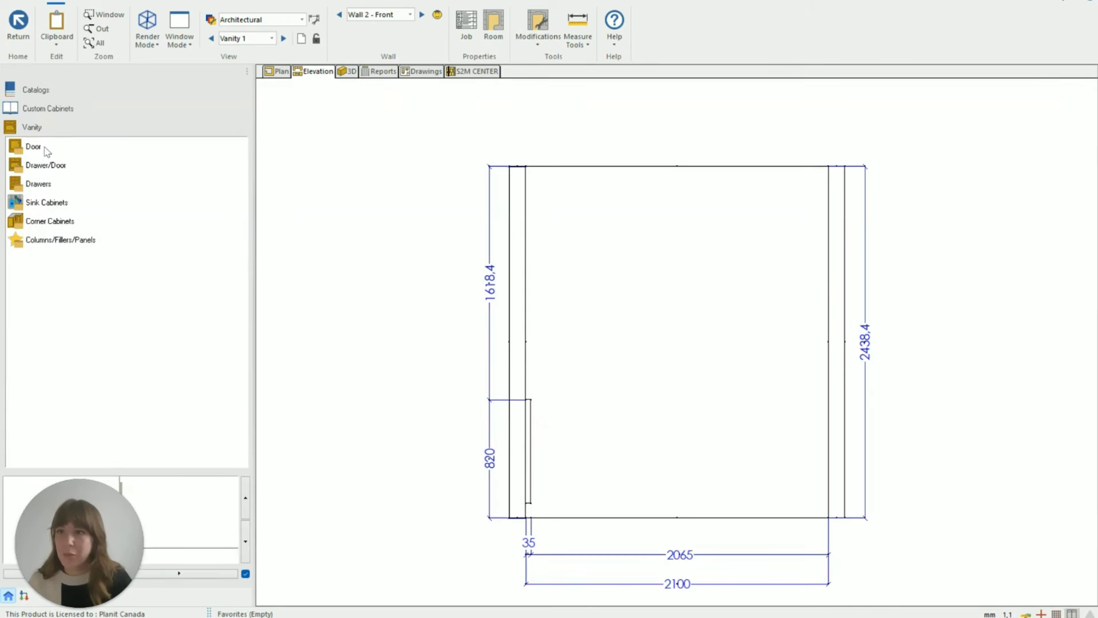
pyautogui.click(46, 146)
pyautogui.click(73, 202)
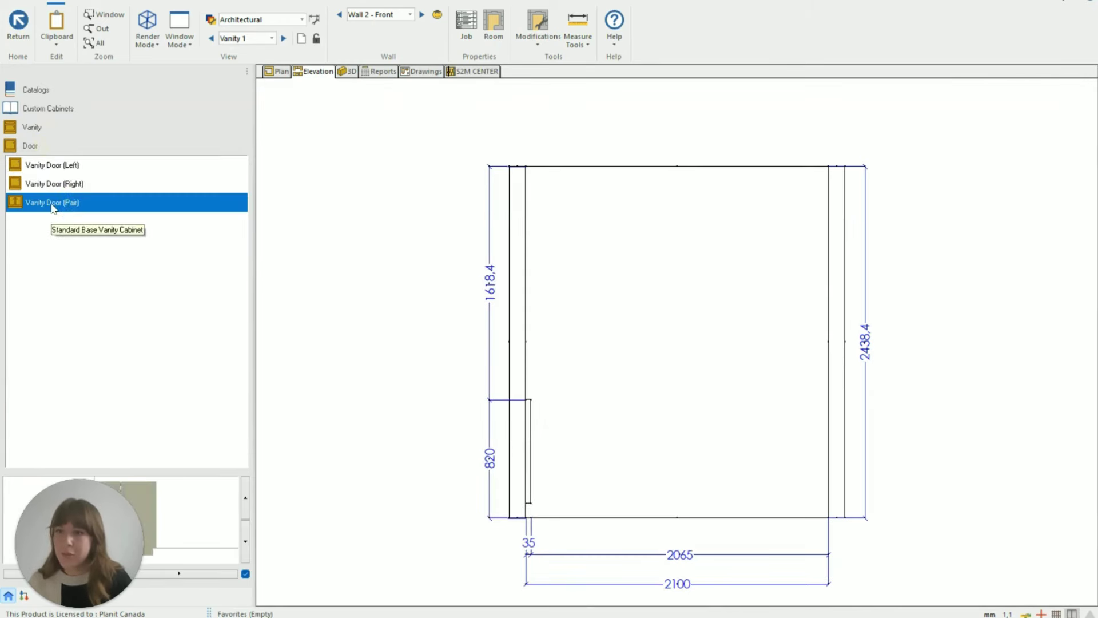
pyautogui.click(547, 425)
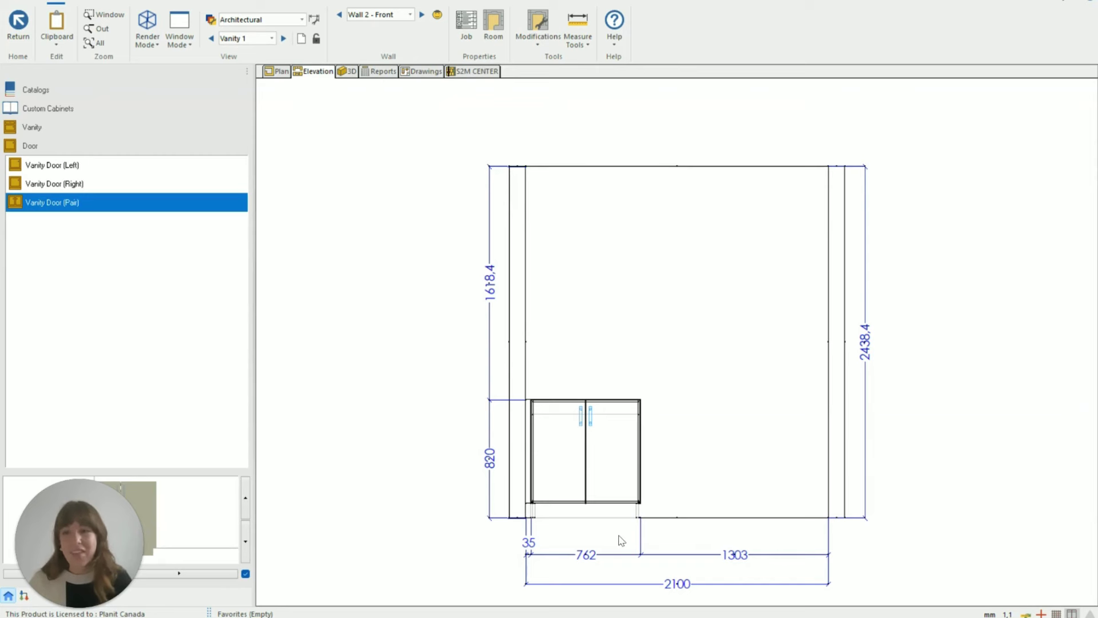
# Step: Set the vanity cabinet's toe kick to 0 to remove it
pyautogui.click(577, 466)
pyautogui.rightClick(579, 473)
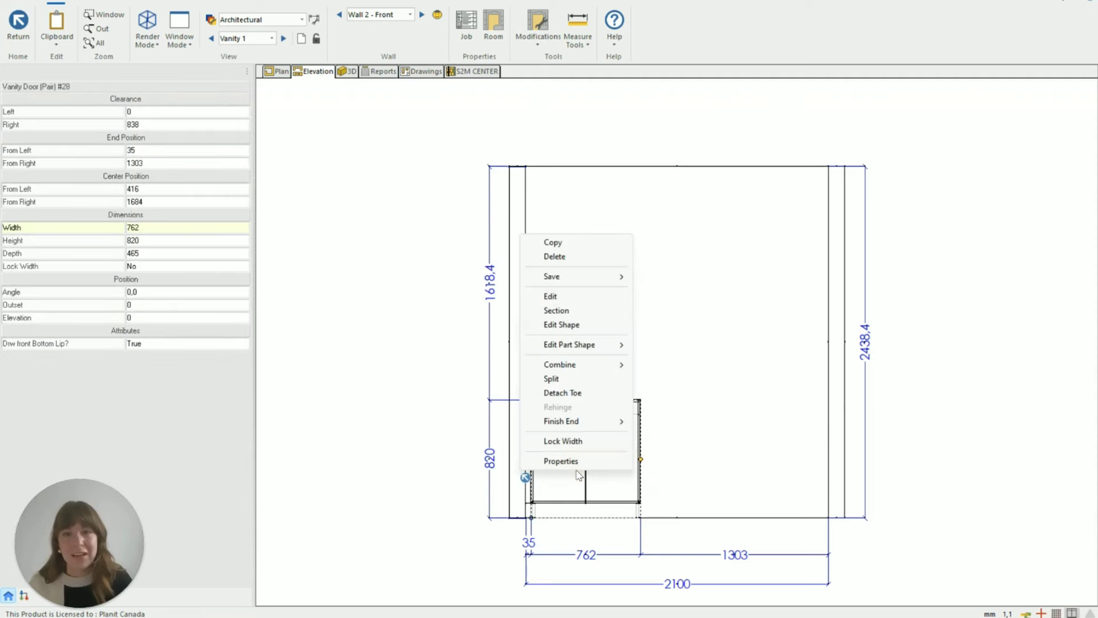
pyautogui.click(560, 311)
pyautogui.click(519, 26)
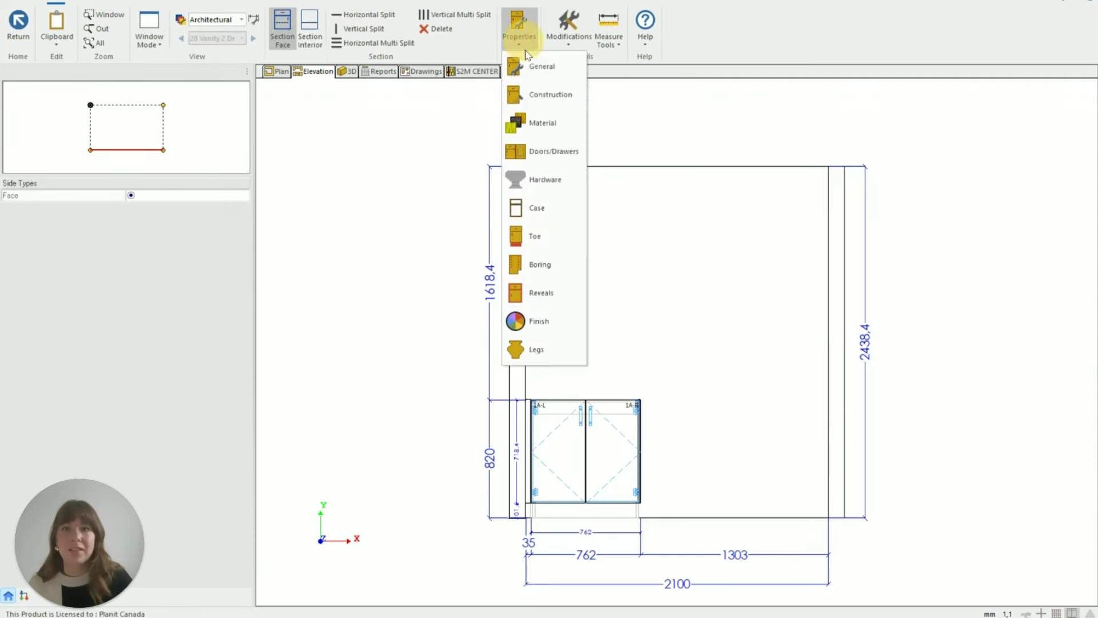
pyautogui.click(534, 237)
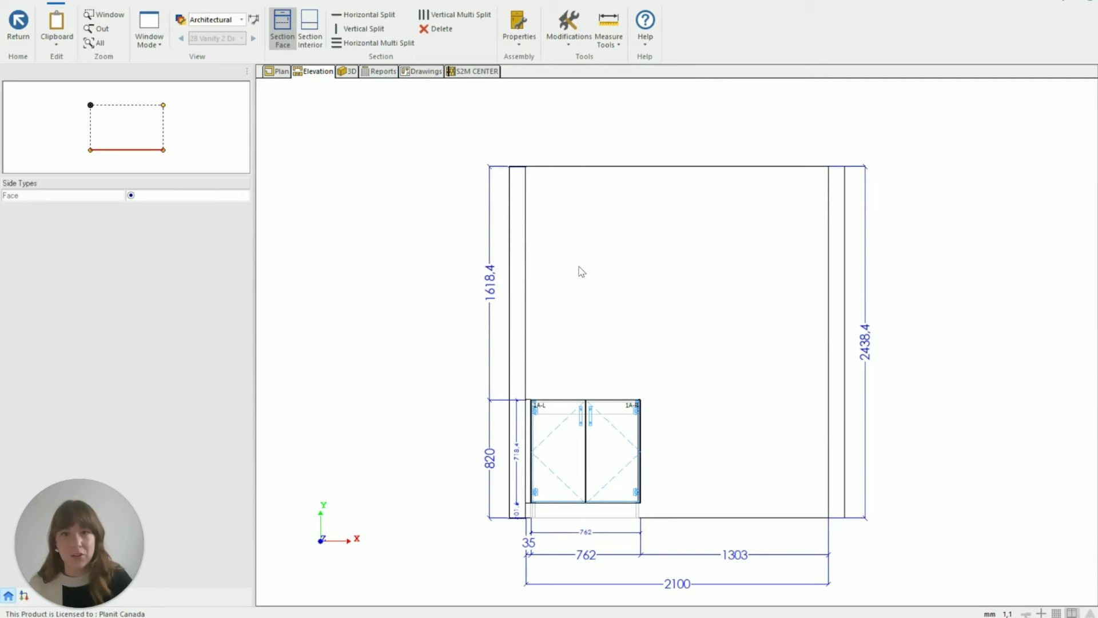
pyautogui.write('0')
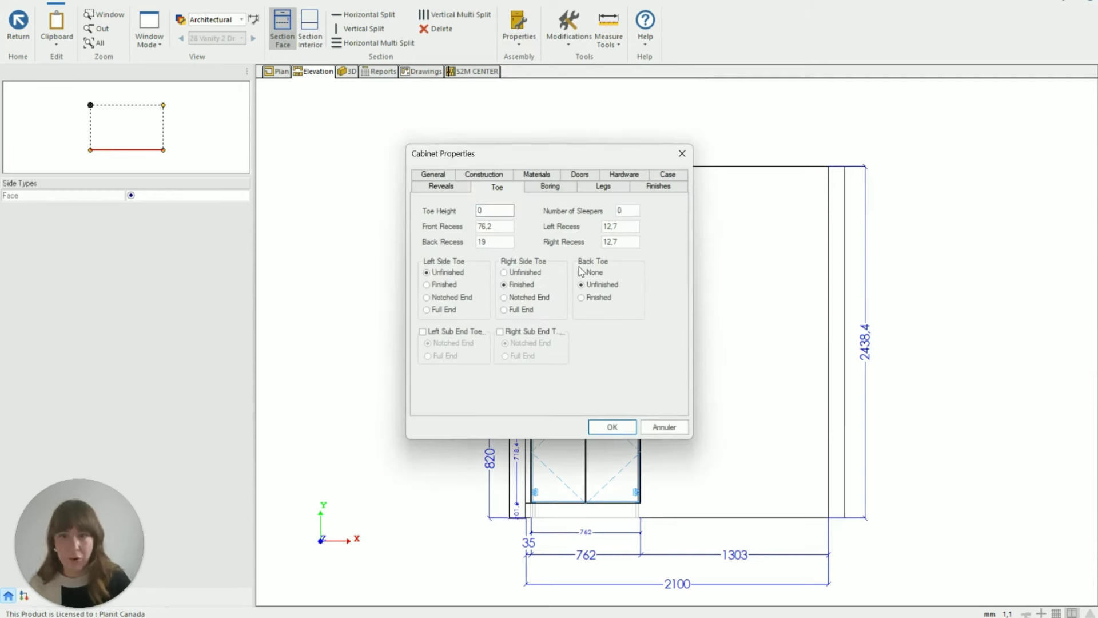
pyautogui.press('Return')
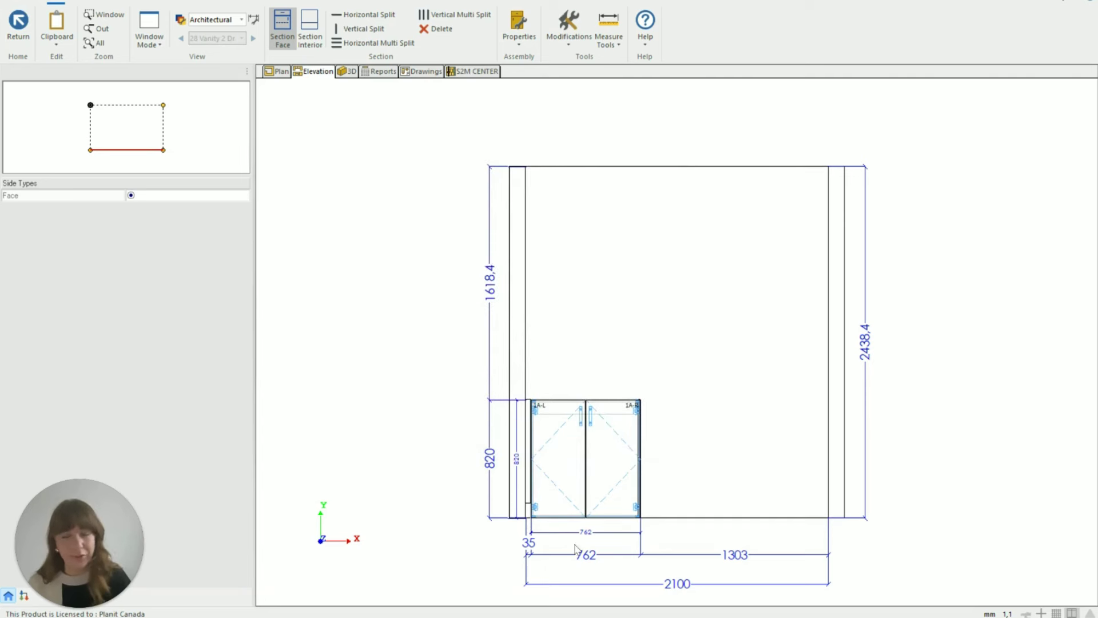
pyautogui.press('Escape')
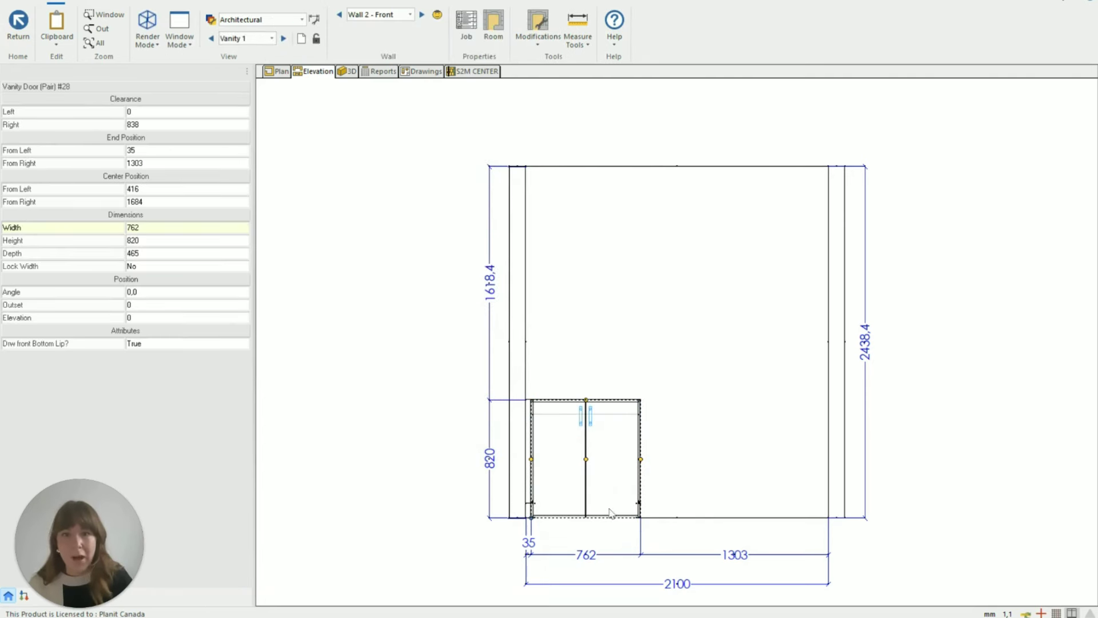
# Step: Reduce the vanity height by 300 to 520 mm and set its elevation to 300 mm
pyautogui.click(166, 241)
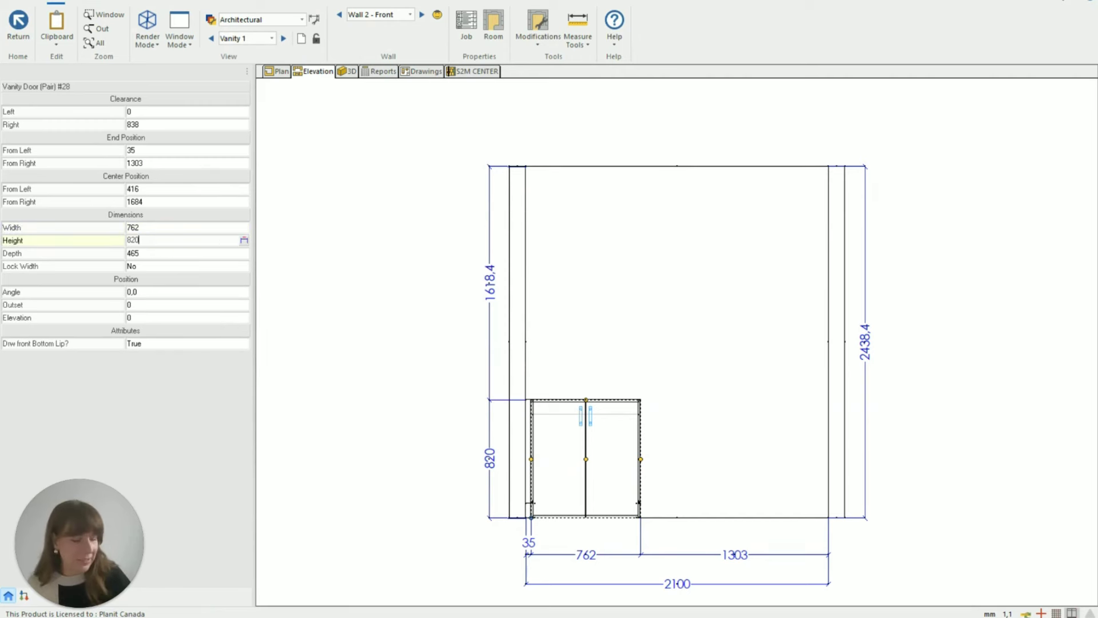
pyautogui.write('-300')
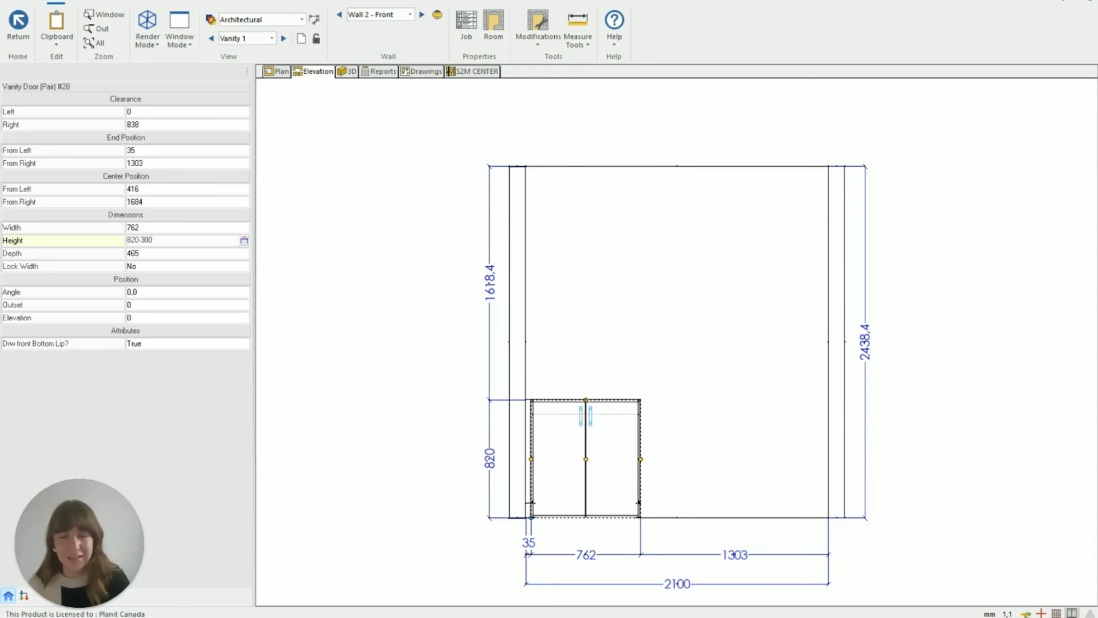
pyautogui.press('Return')
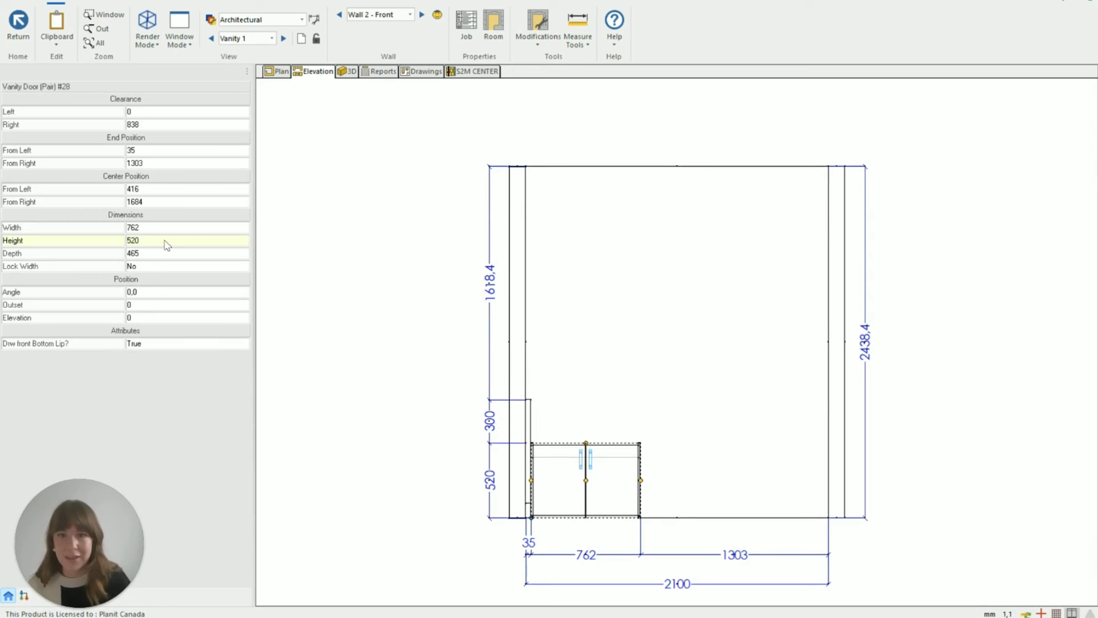
pyautogui.click(155, 319)
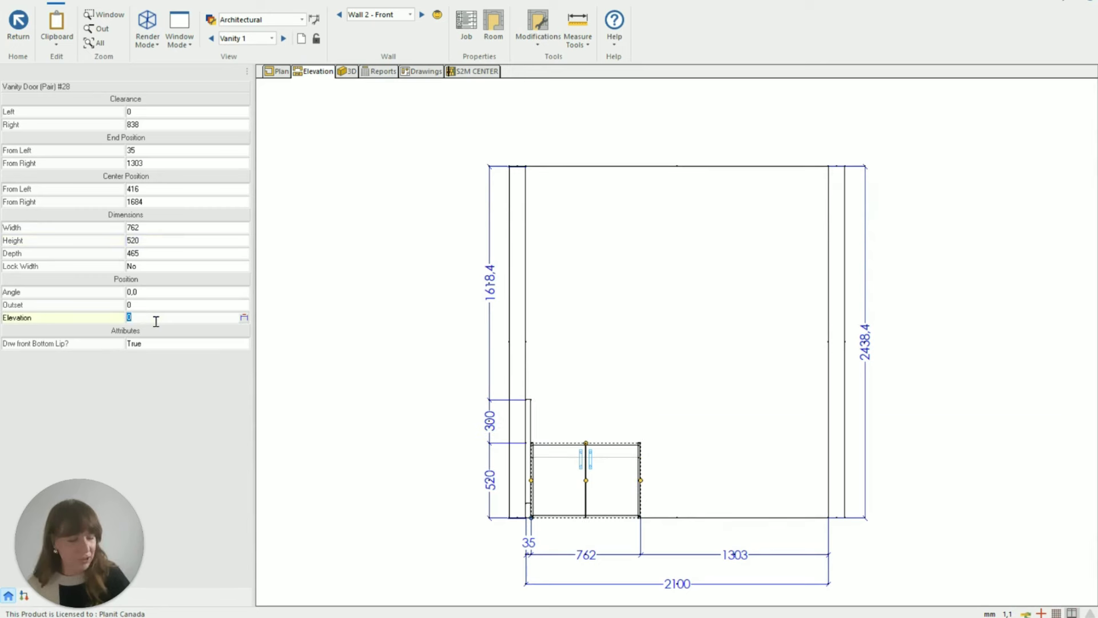
pyautogui.write('300')
pyautogui.press('Return')
# Step: Select the vanity filler to inspect its properties
pyautogui.click(417, 388)
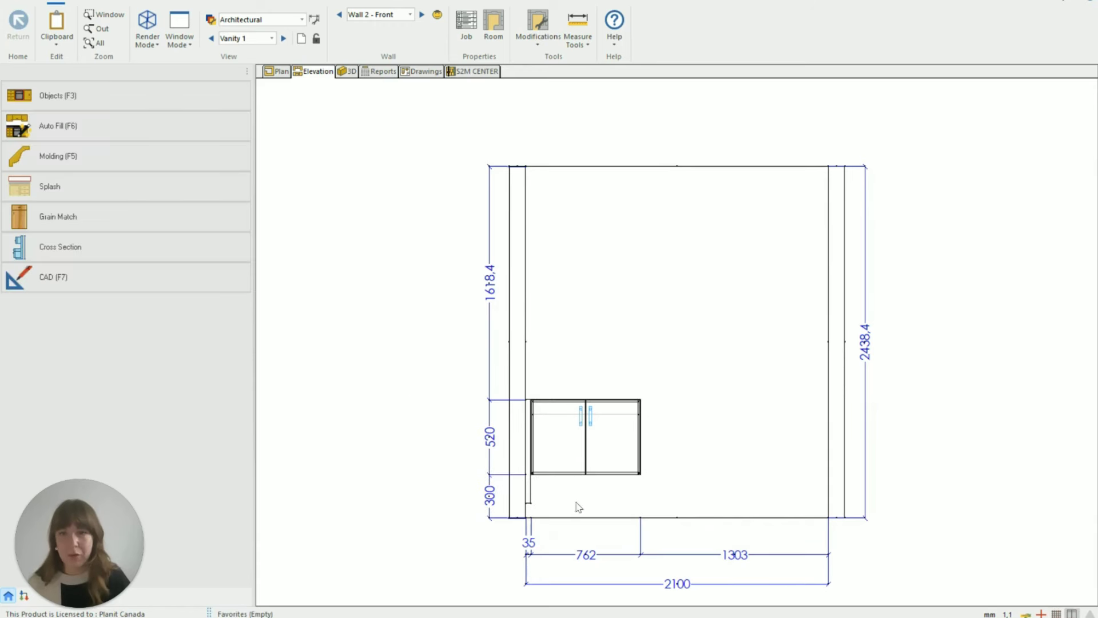
pyautogui.click(527, 496)
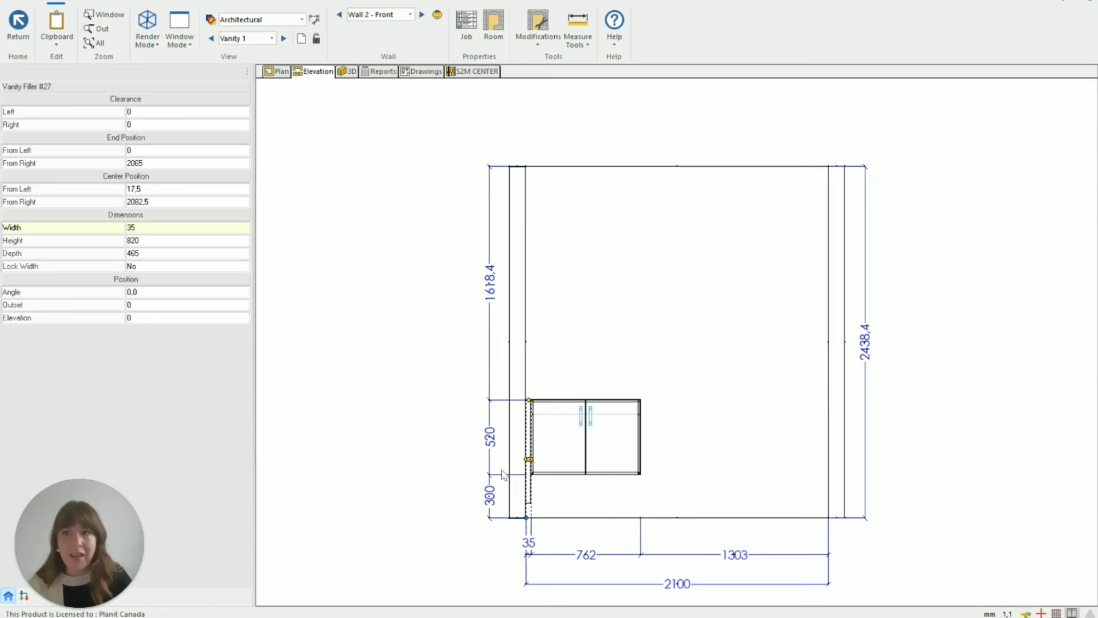
pyautogui.click(430, 444)
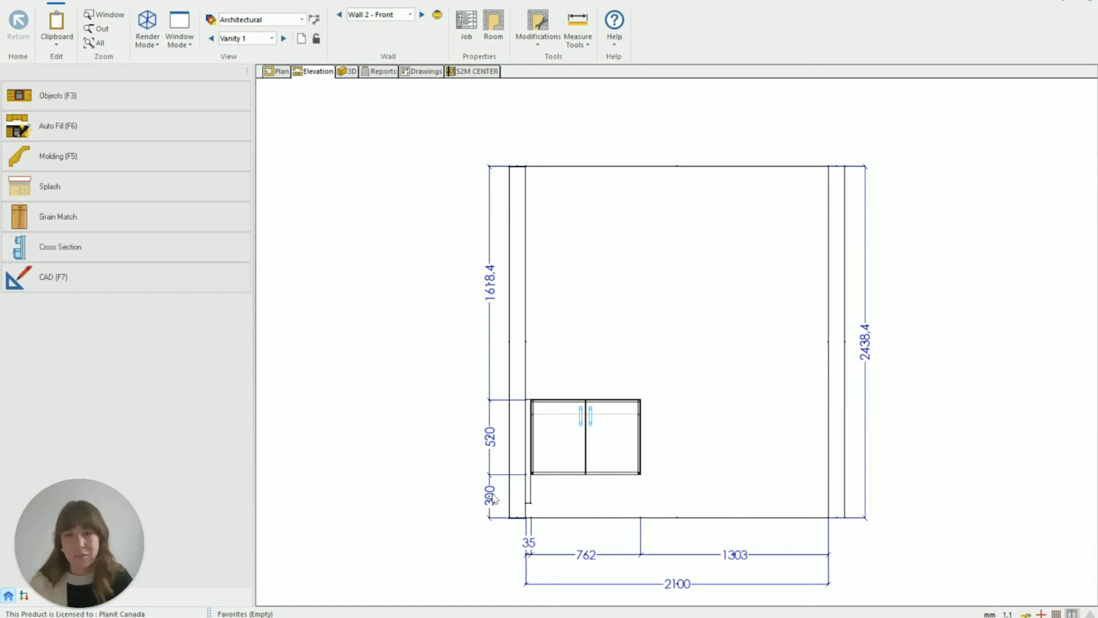
# Step: Reduce the vanity height by 50 to 470 mm and set its elevation to 350 mm
pyautogui.click(595, 464)
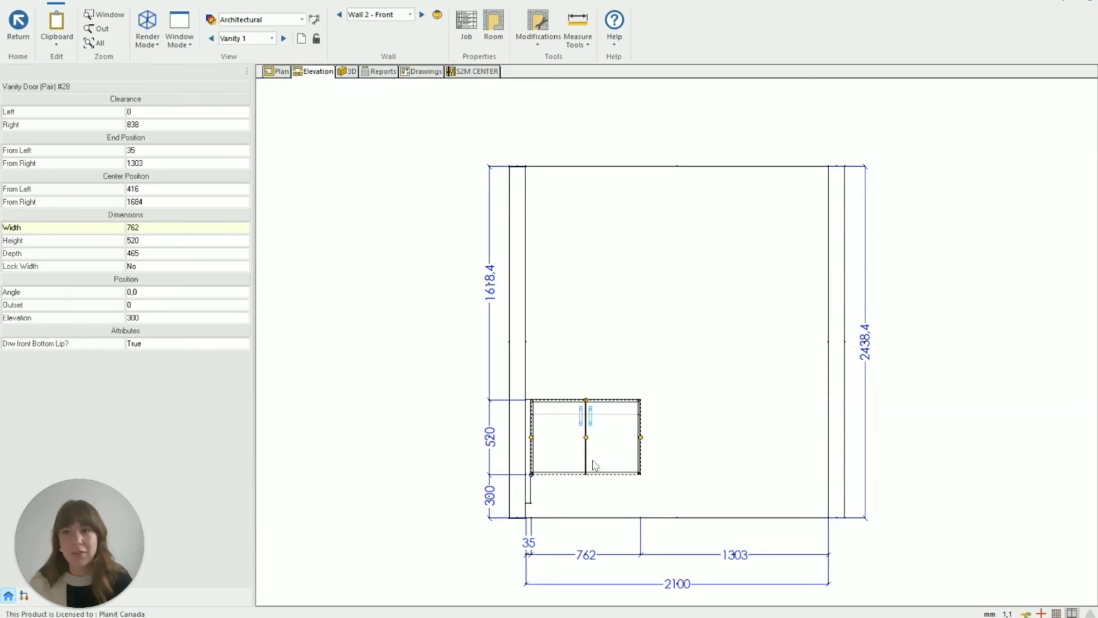
pyautogui.click(148, 240)
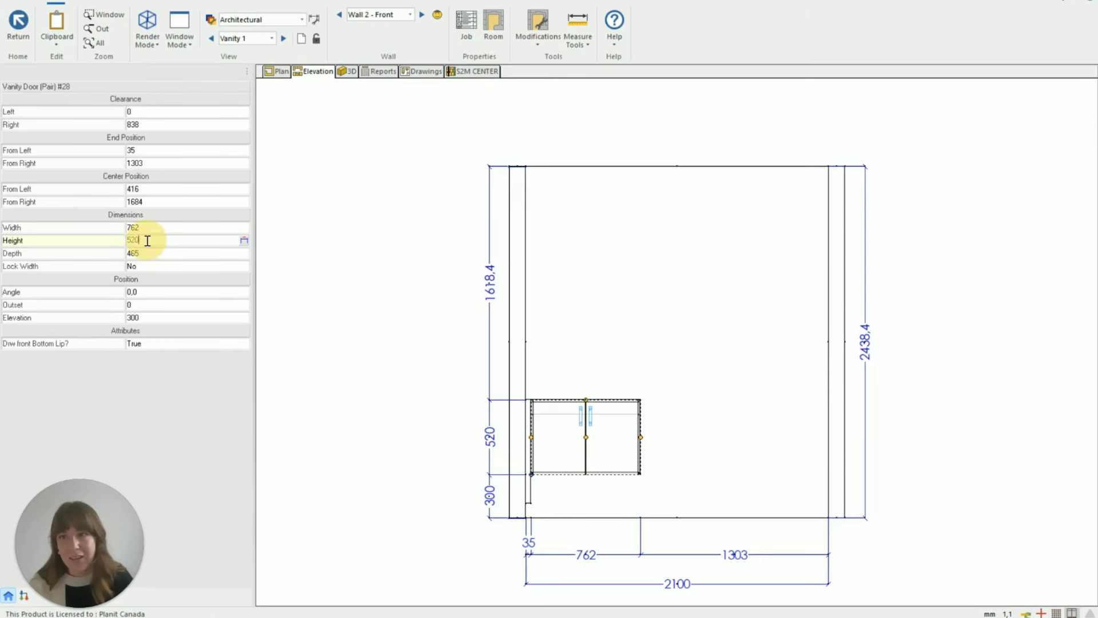
pyautogui.write('-50')
pyautogui.press('Return')
pyautogui.click(155, 314)
pyautogui.write('350')
pyautogui.press('Return')
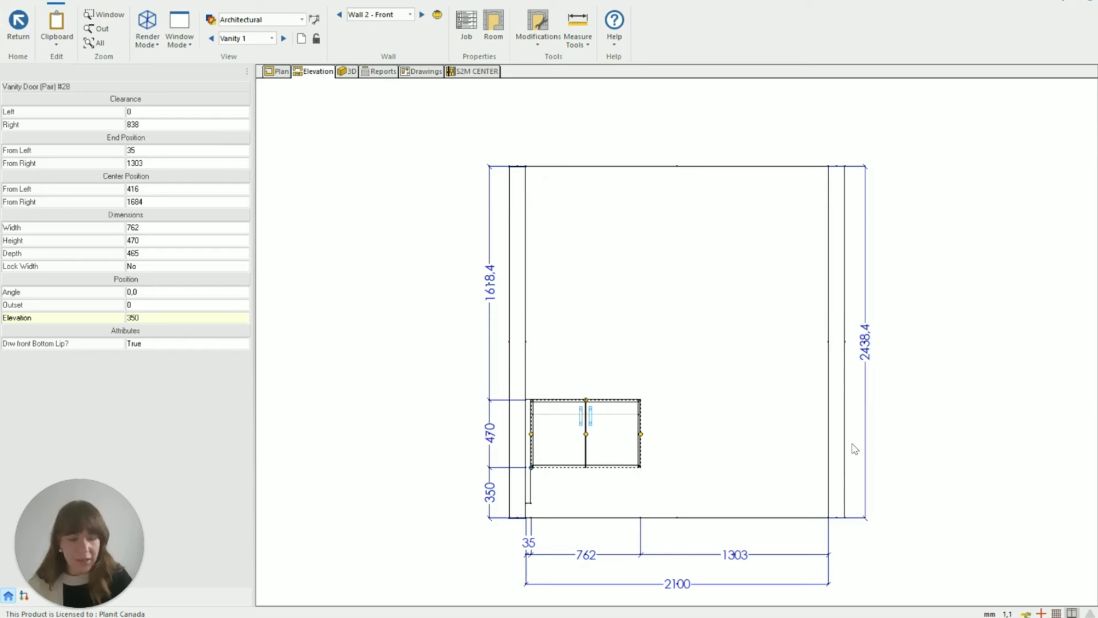
# Step: Delete the vanity cabinet and the thin filler panel from the back wall
pyautogui.press('Delete')
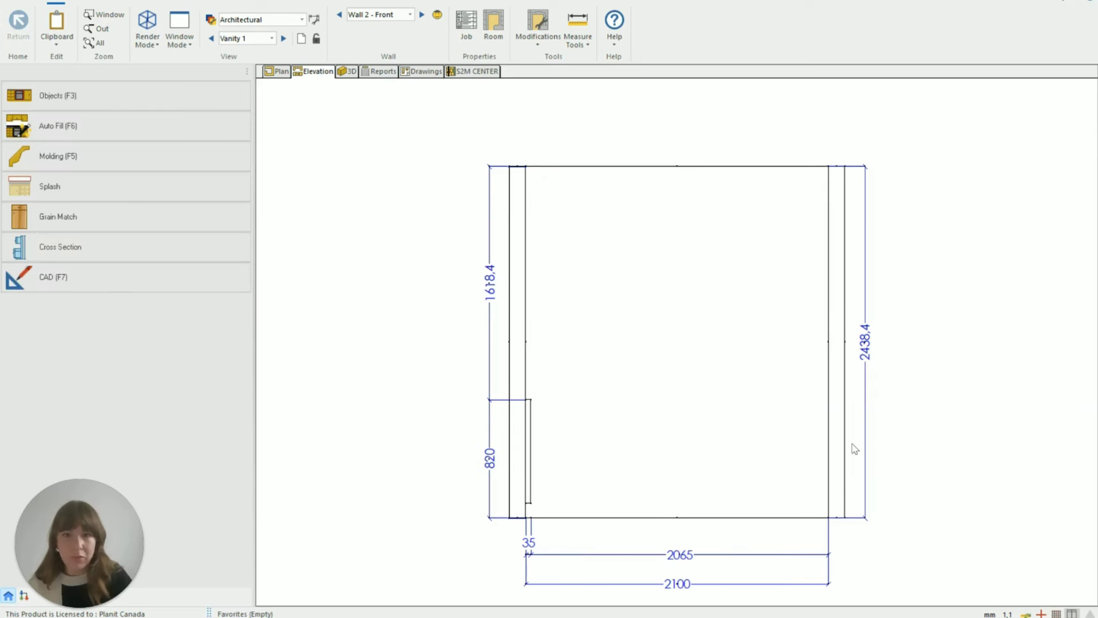
pyautogui.click(529, 445)
pyautogui.press('Delete')
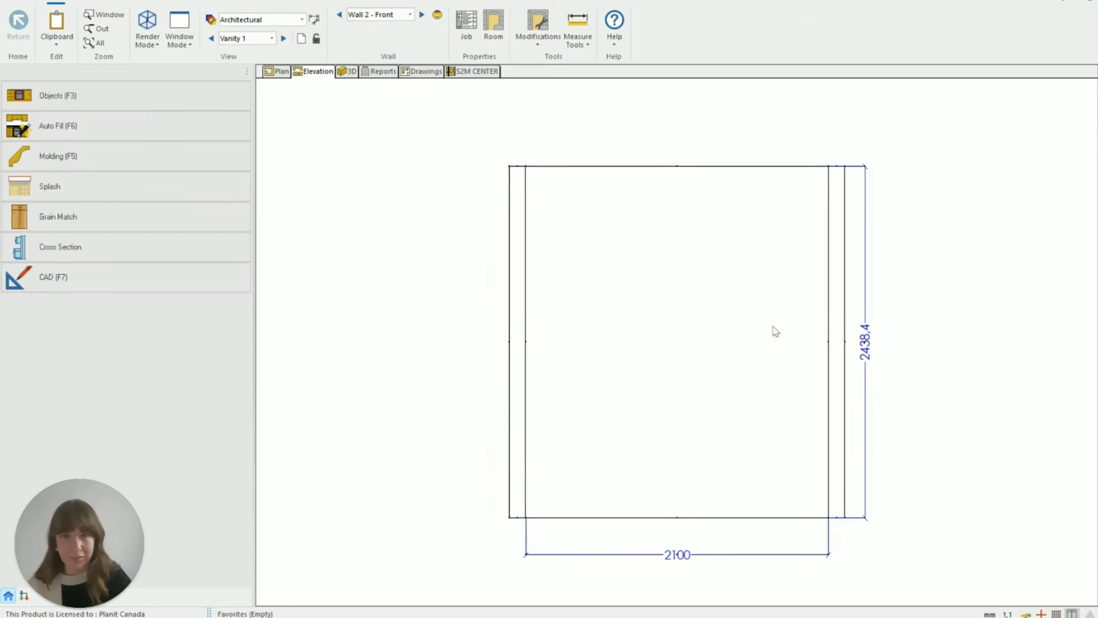
# Step: Show the room's Frameless cabinet construction settings in Room Properties
pyautogui.click(279, 71)
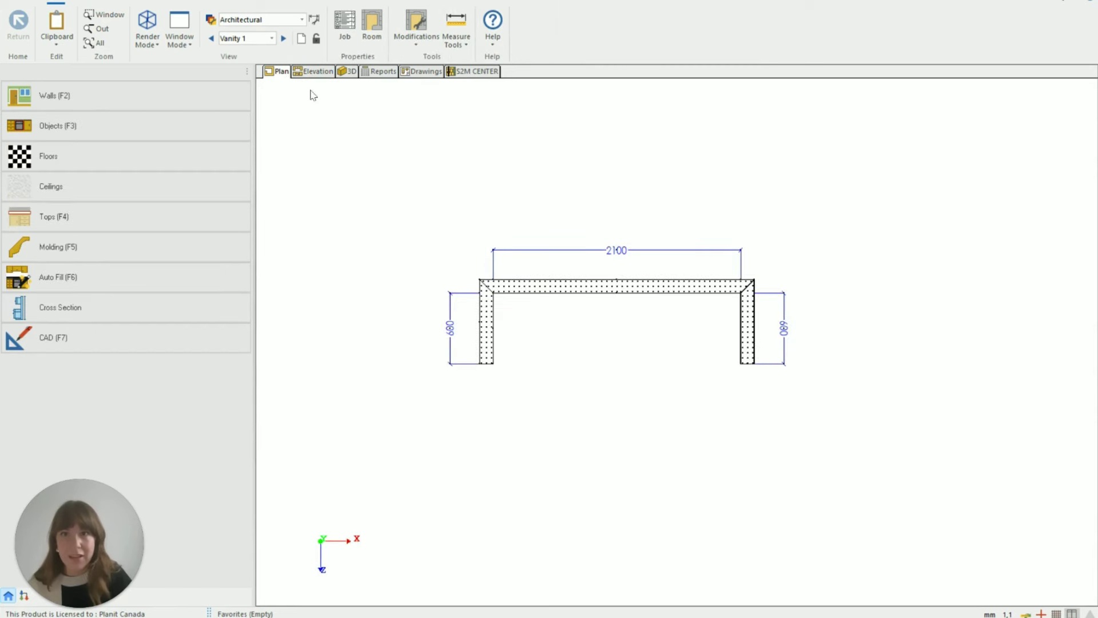
pyautogui.click(372, 26)
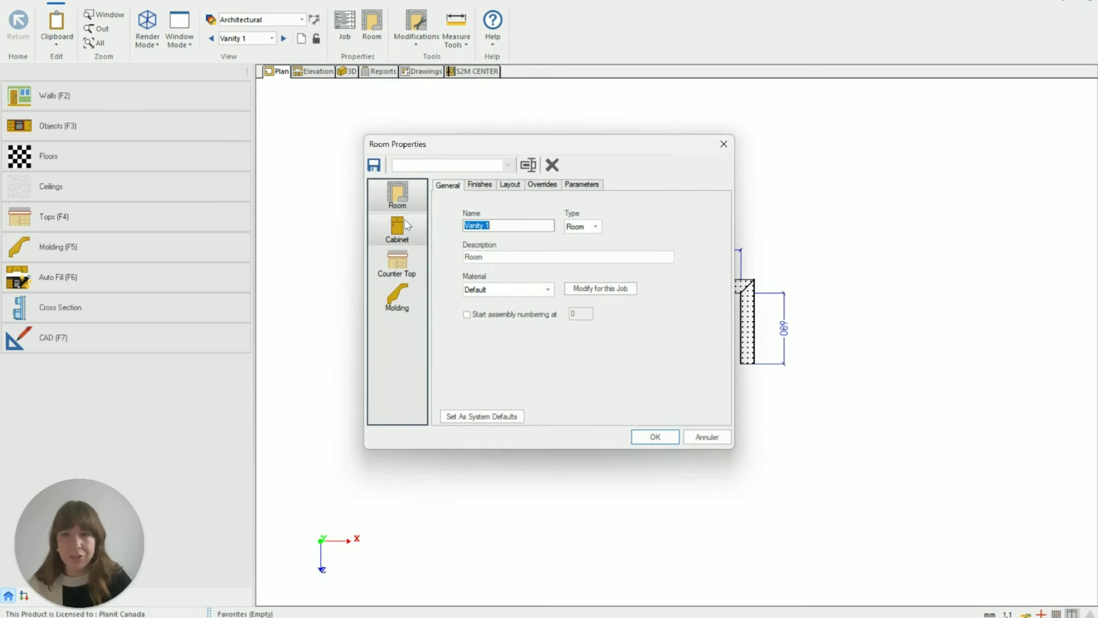
pyautogui.click(404, 225)
pyautogui.click(452, 182)
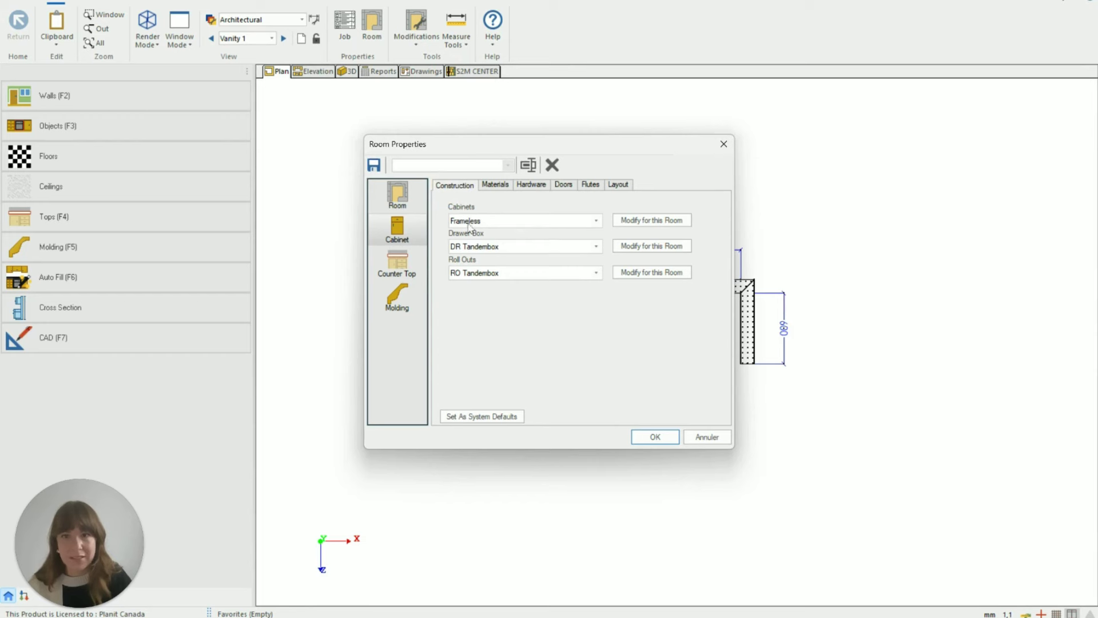
# Step: Modify this room's Frameless construction and open the Exterior Case Toe Kick standards
pyautogui.click(644, 224)
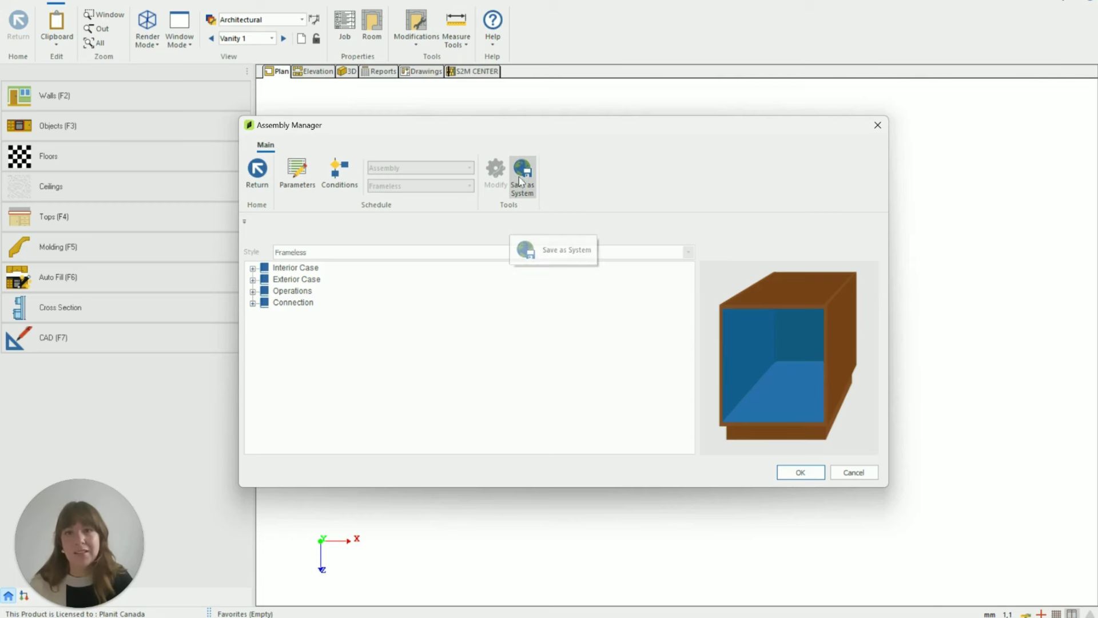
pyautogui.click(253, 280)
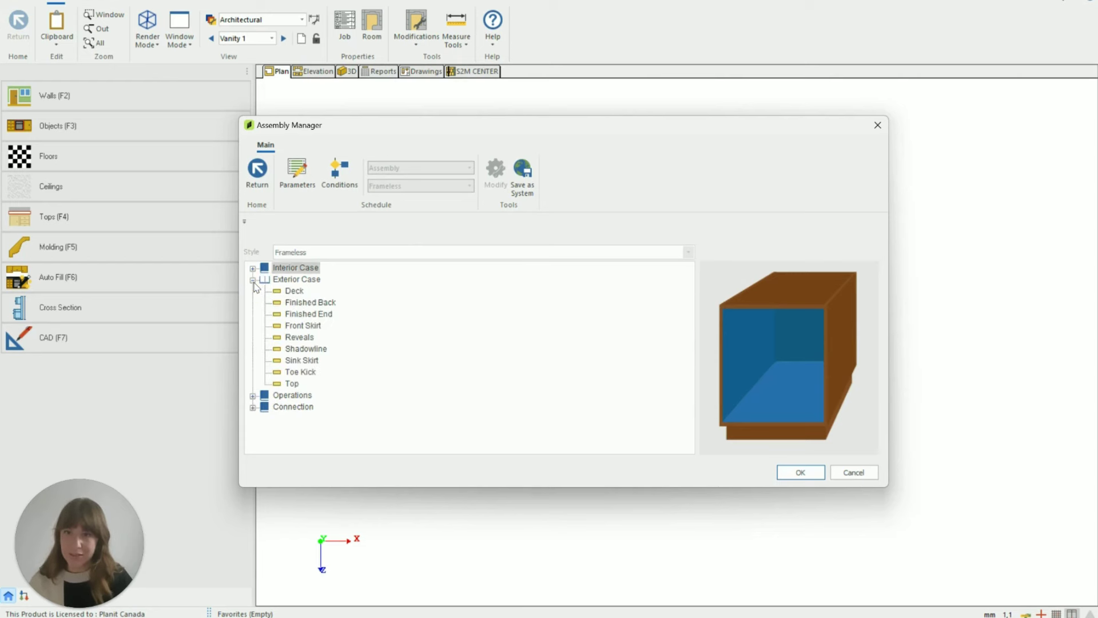
pyautogui.click(298, 375)
pyautogui.doubleClick(303, 373)
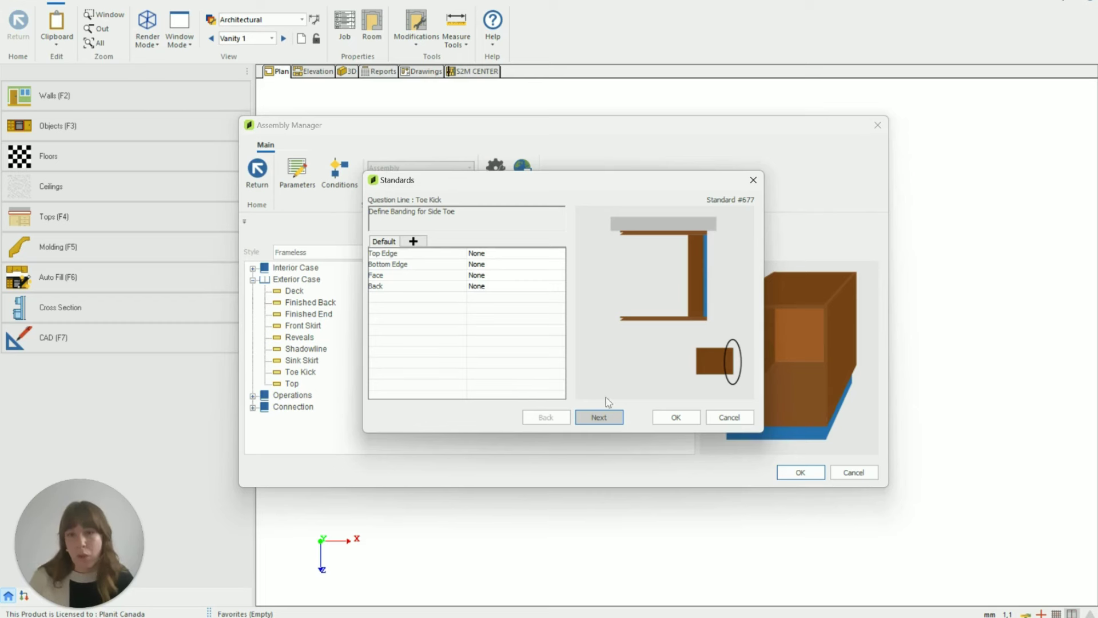
# Step: Skip the toe banding questions and set the floor-to-face-frame toe-kick height to 300 mm
pyautogui.click(597, 418)
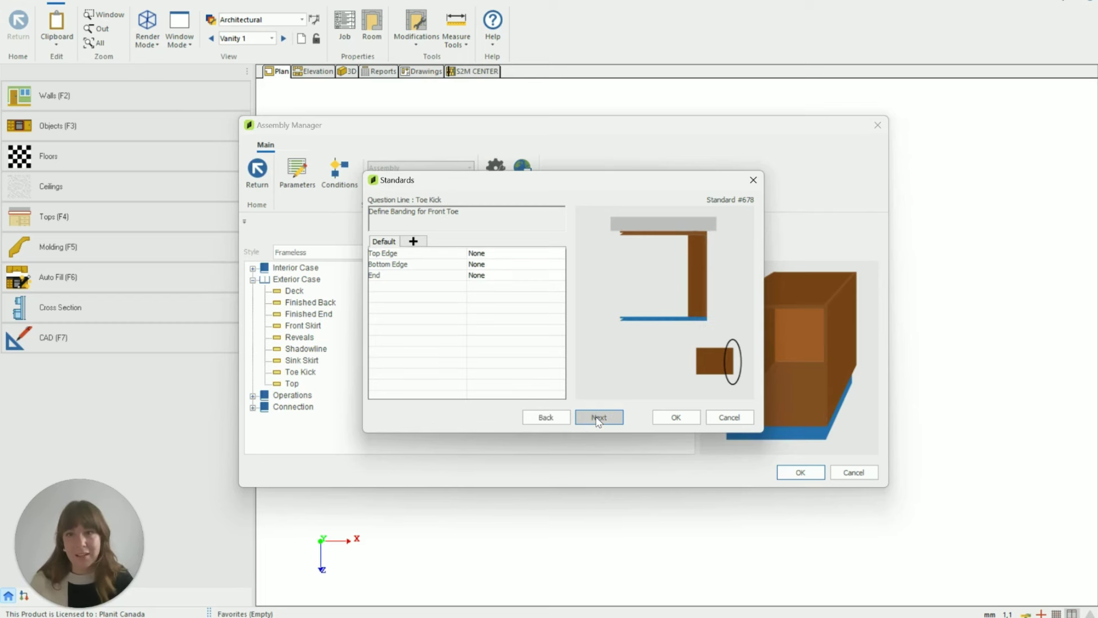
pyautogui.click(597, 418)
pyautogui.click(598, 418)
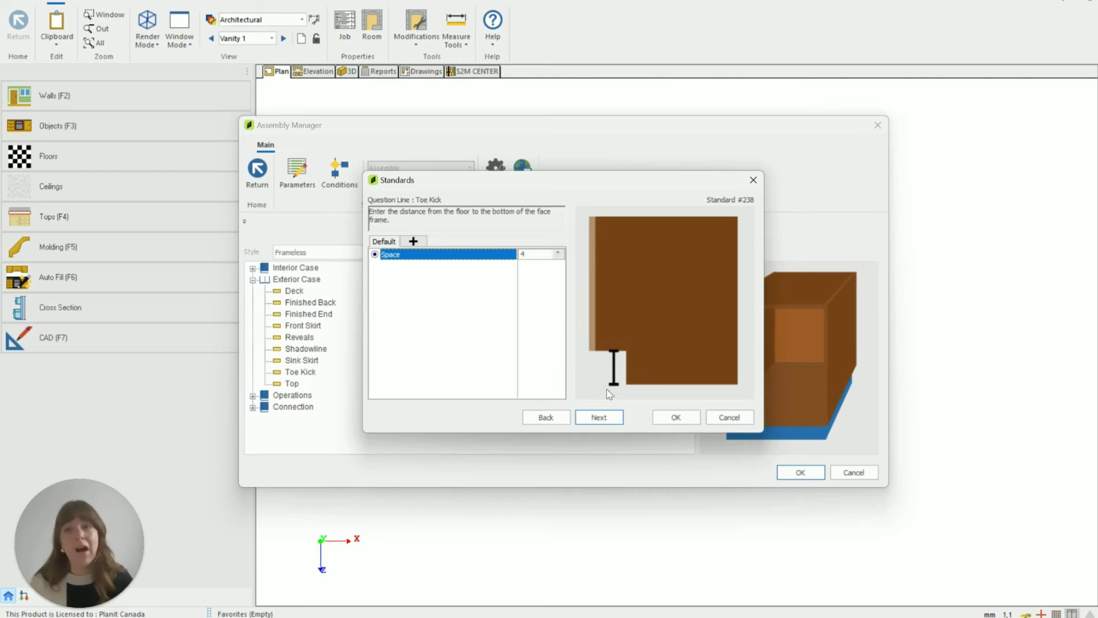
pyautogui.click(560, 257)
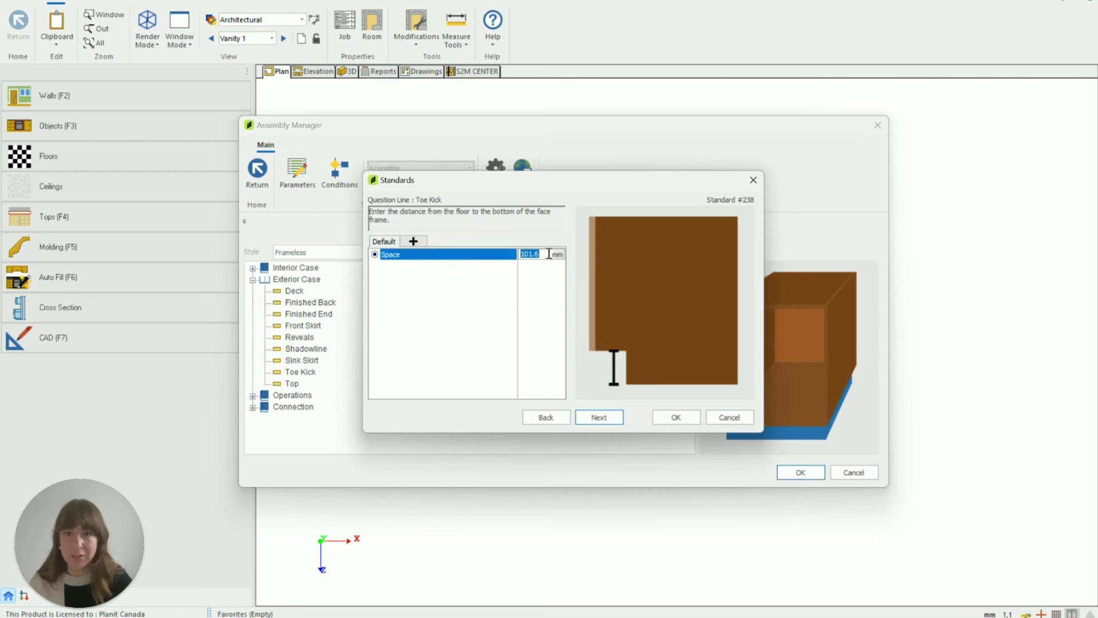
pyautogui.write('300')
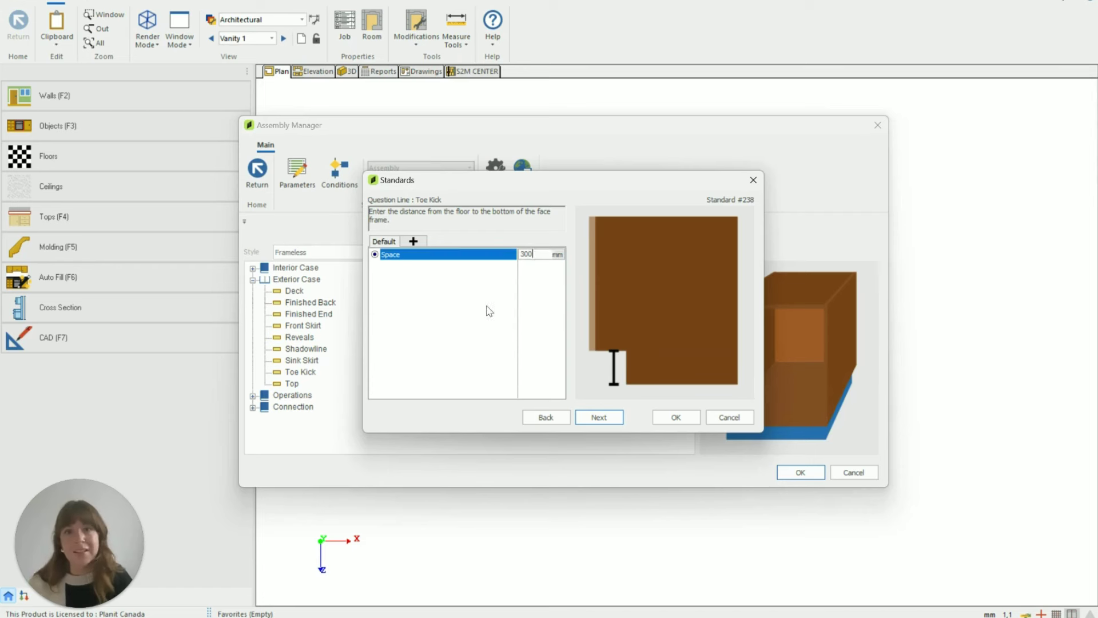
pyautogui.click(485, 307)
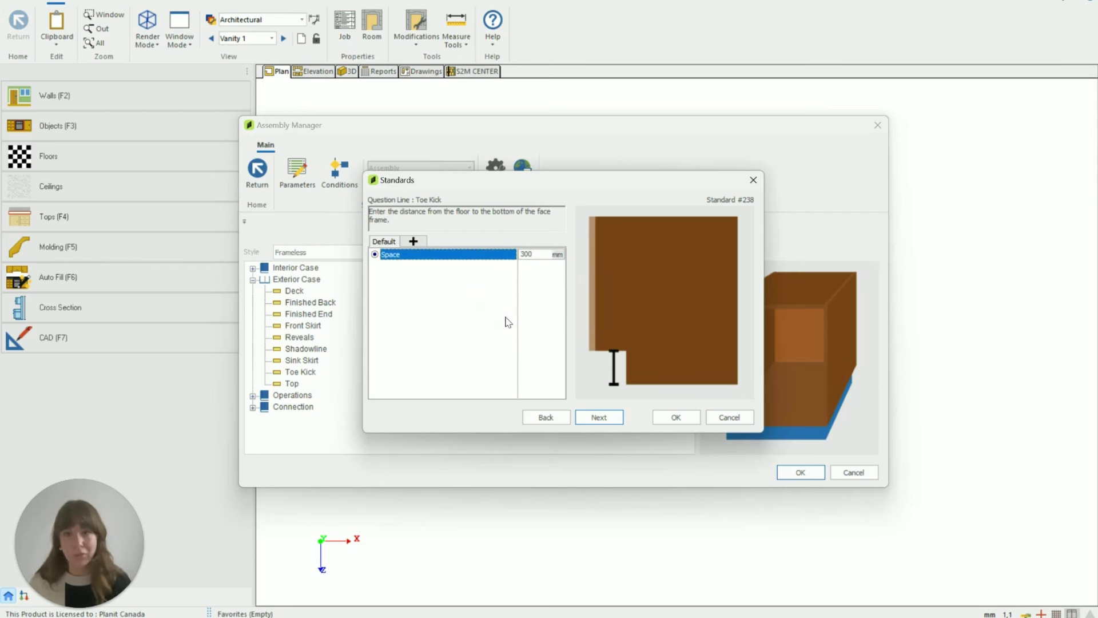
# Step: Change the front toe setback from 76.2 to 550 mm and accept the standards
pyautogui.click(610, 421)
pyautogui.click(612, 420)
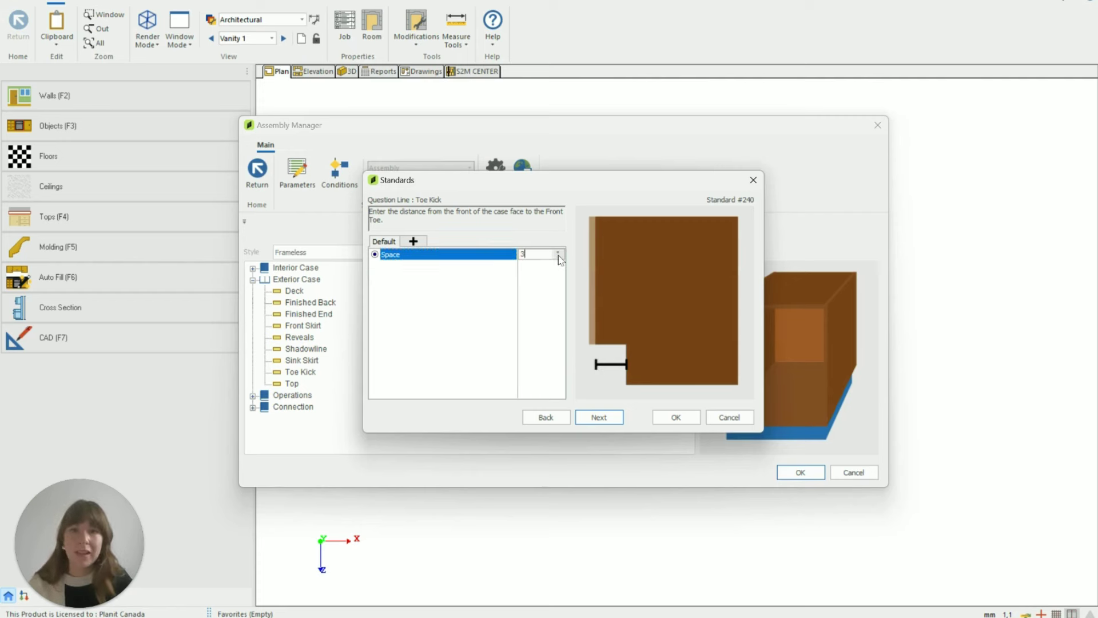
pyautogui.click(538, 331)
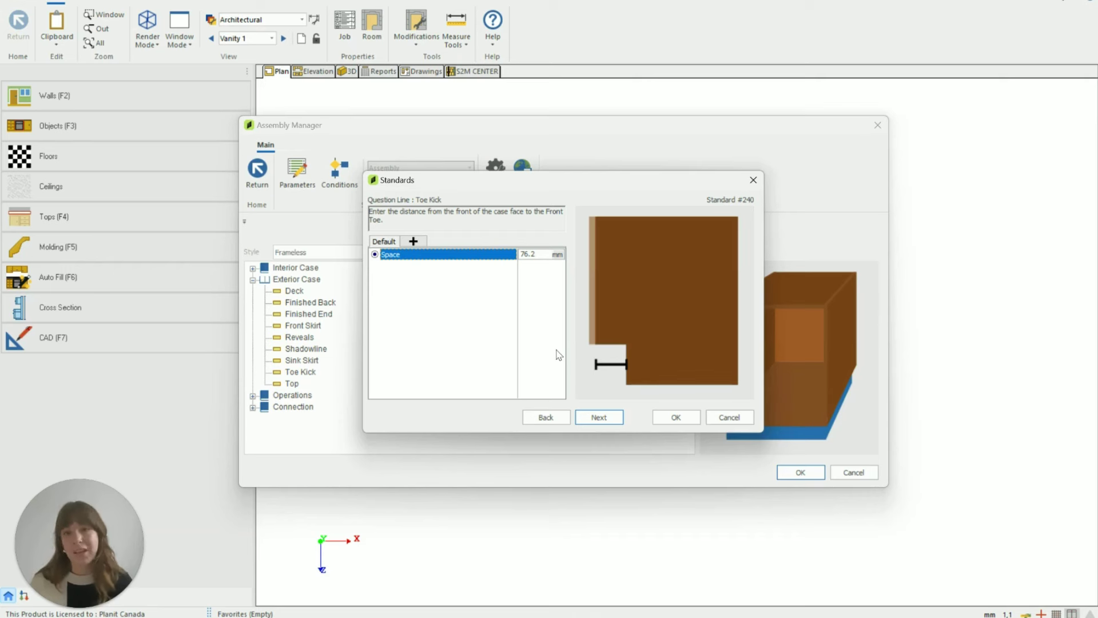
pyautogui.click(532, 254)
pyautogui.moveTo(538, 253); pyautogui.dragTo(506, 258)
pyautogui.write('50')
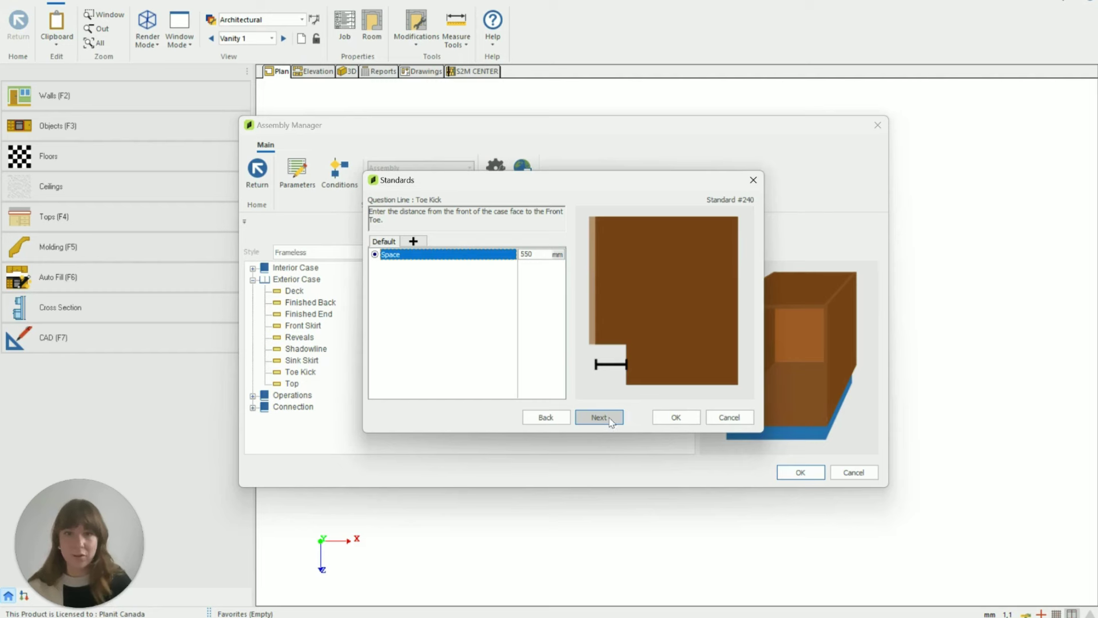
pyautogui.click(689, 419)
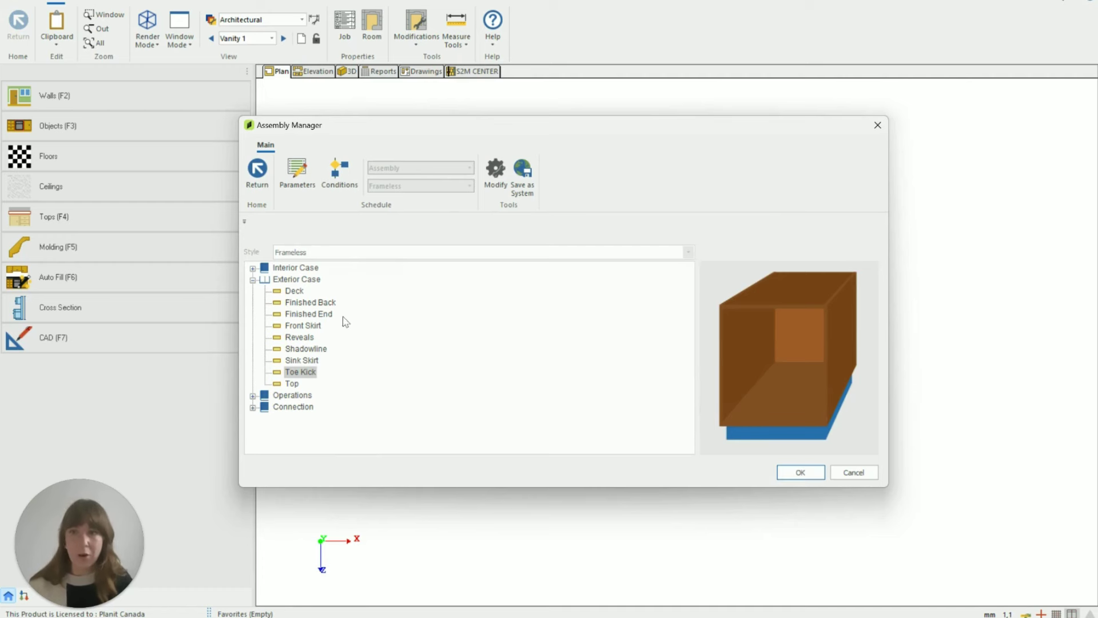
# Step: Accept the Modified Frameless construction changes, update the room, and select Wall #2
pyautogui.click(801, 473)
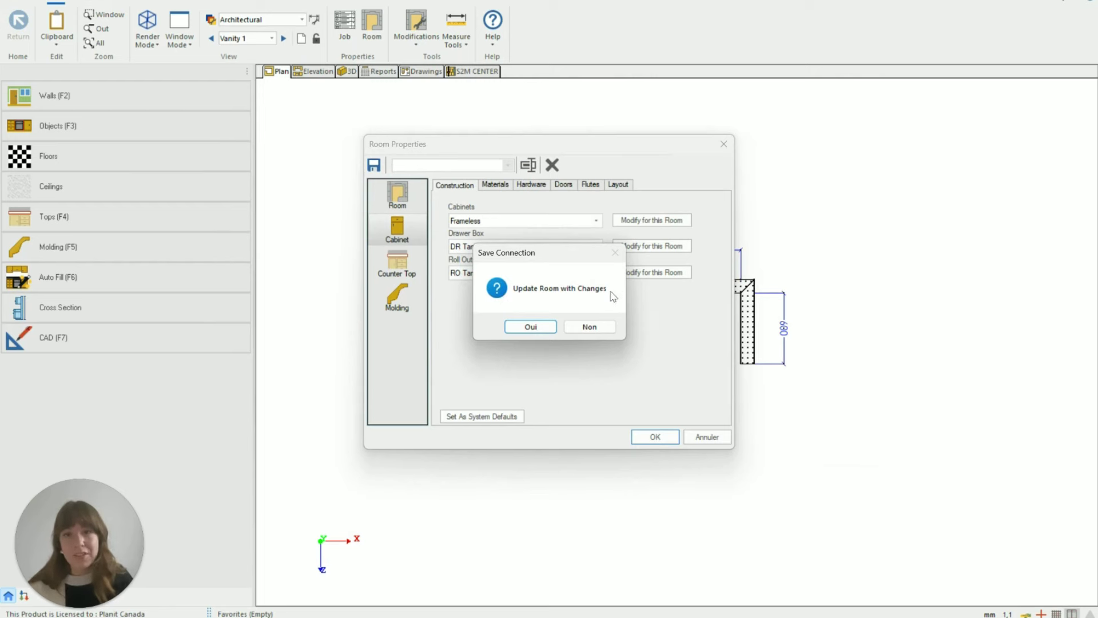
pyautogui.click(531, 326)
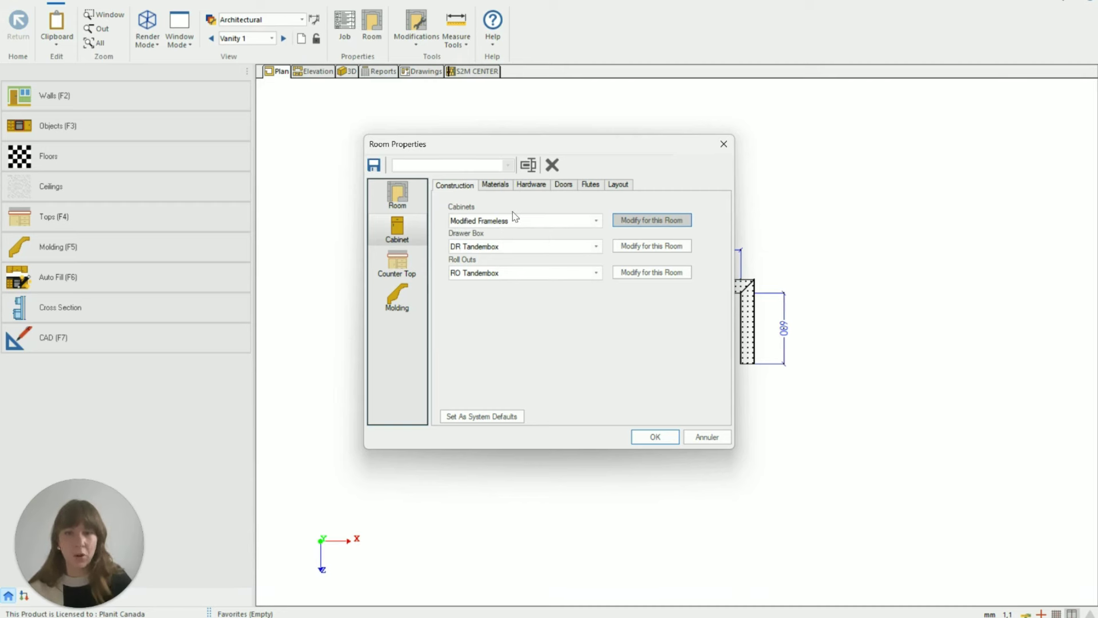
pyautogui.click(655, 438)
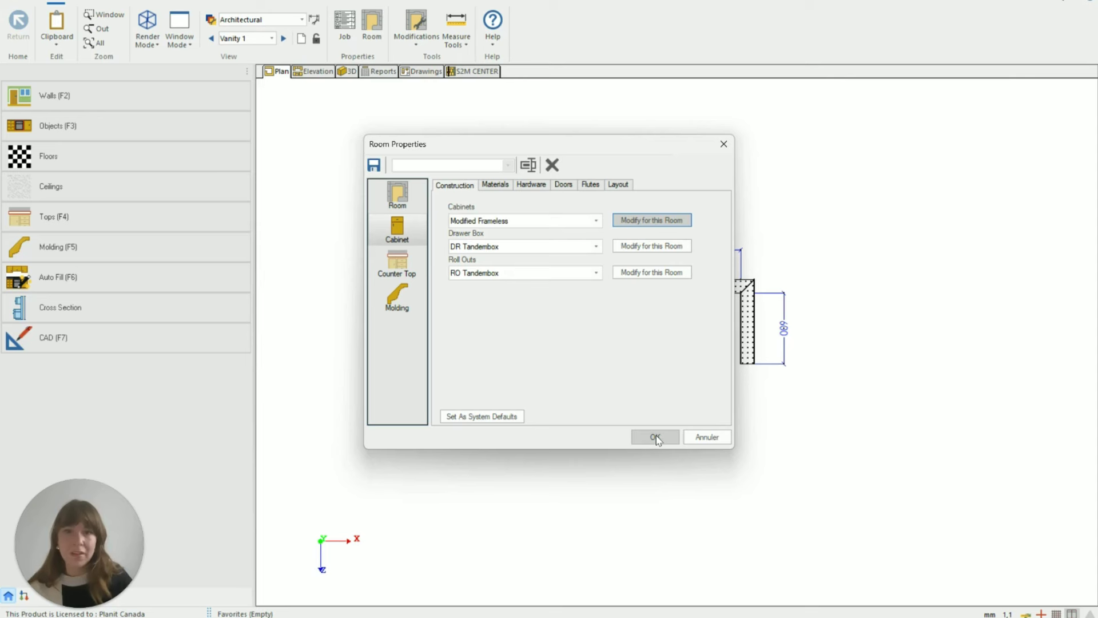
pyautogui.click(621, 286)
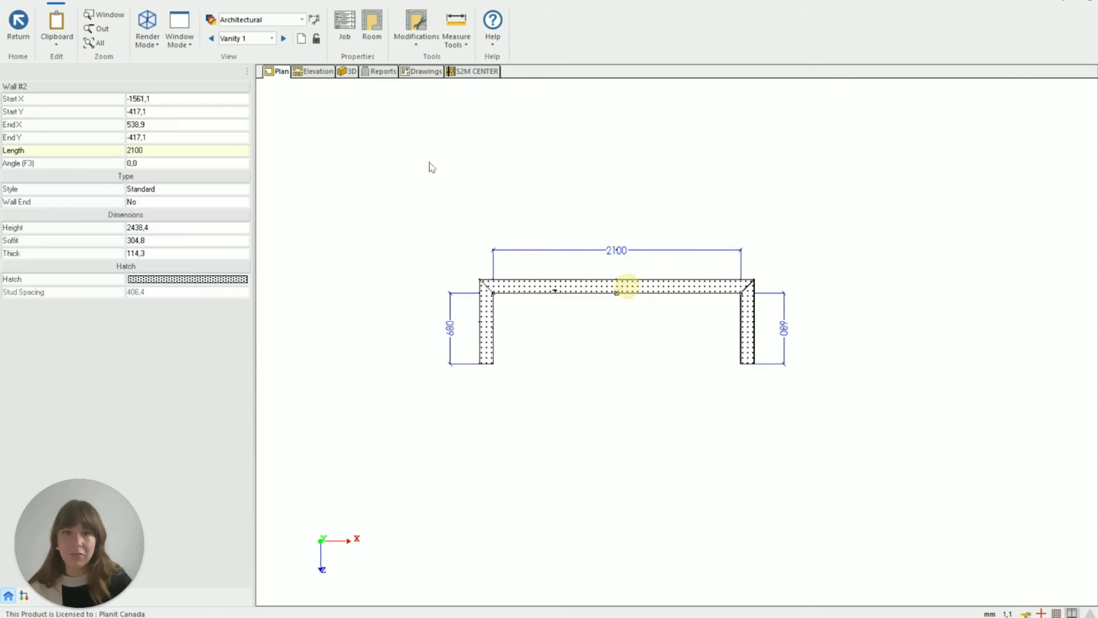
# Step: On the Wall 2 elevation, place a Vanity Filler against the left wall
pyautogui.click(313, 71)
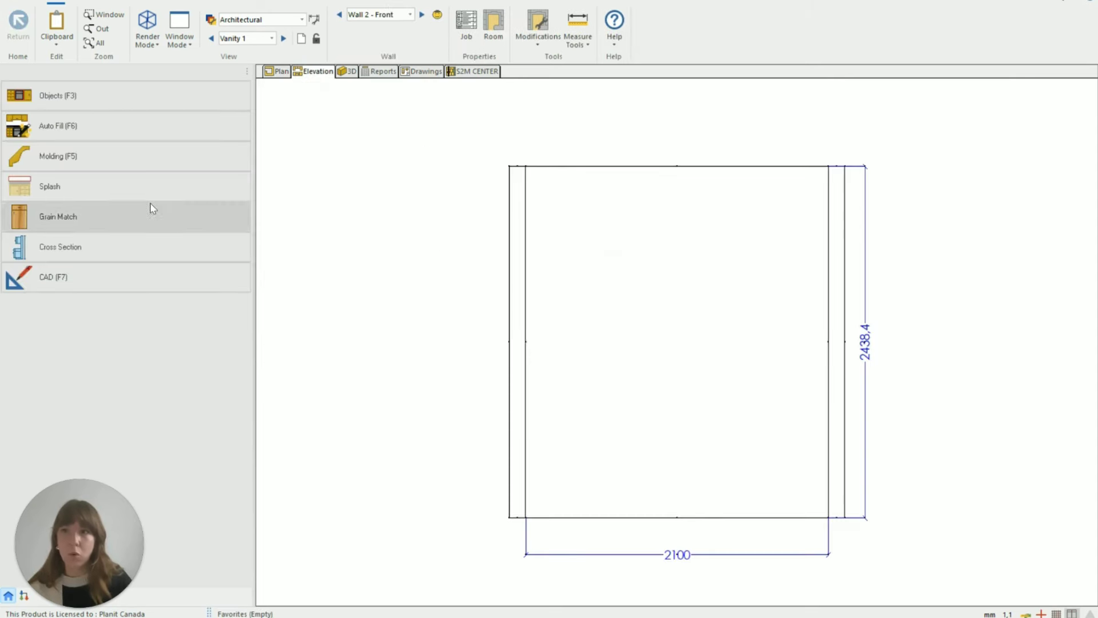
pyautogui.click(57, 94)
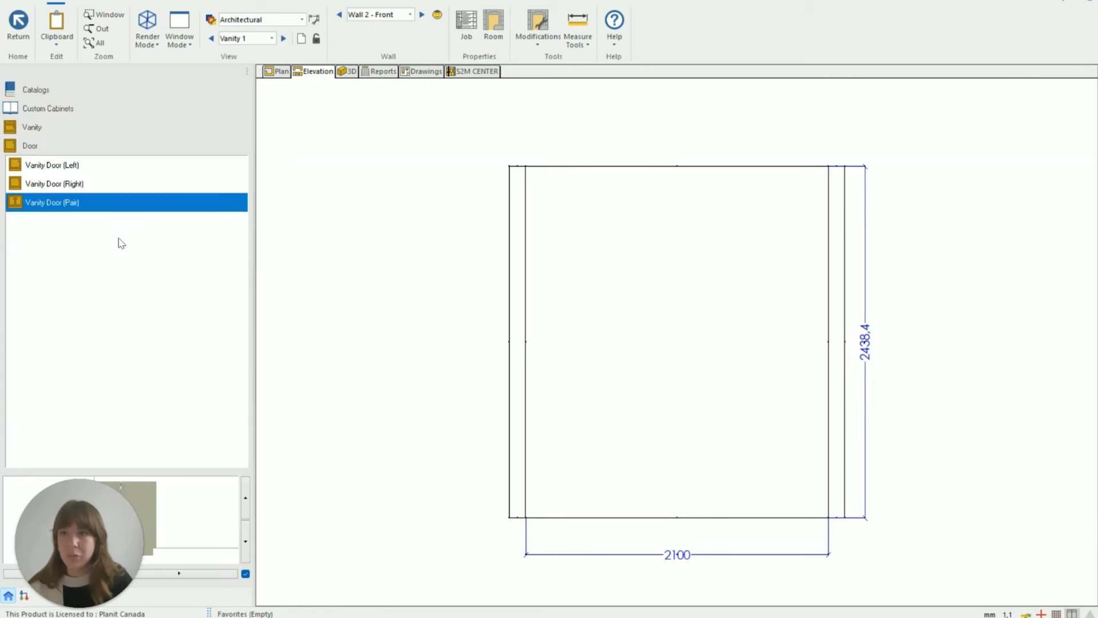
pyautogui.click(35, 127)
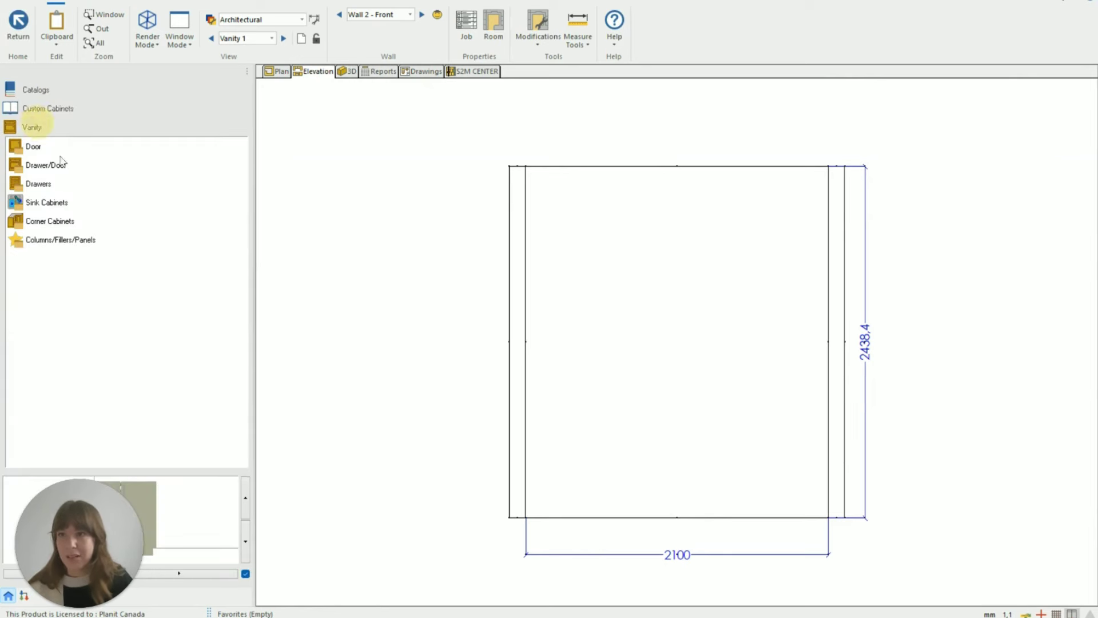
pyautogui.click(44, 240)
pyautogui.moveTo(54, 314); pyautogui.dragTo(523, 436)
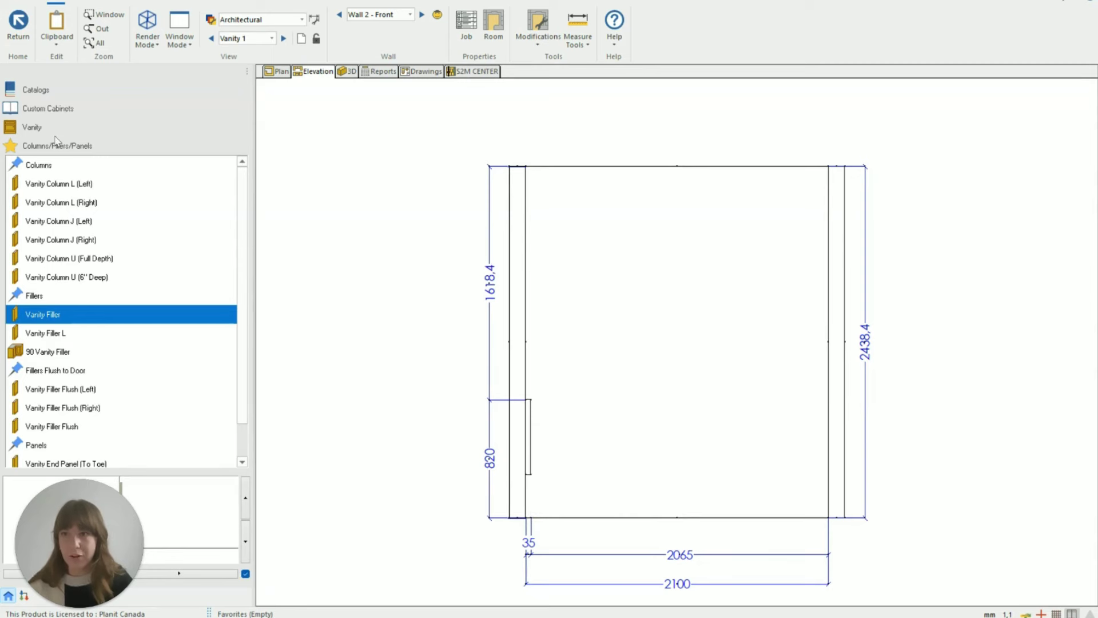
# Step: Place a 762 mm Vanity Door (Pair) cabinet beside the filler and view it in 3D
pyautogui.click(40, 127)
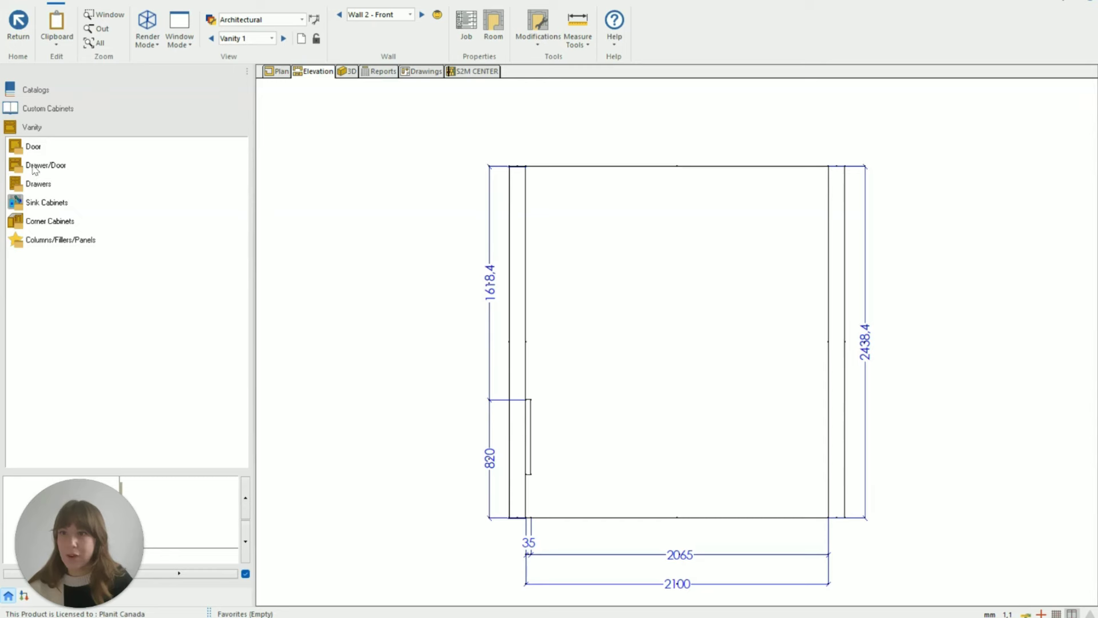
pyautogui.click(35, 147)
pyautogui.click(47, 202)
pyautogui.moveTo(47, 203); pyautogui.dragTo(561, 437)
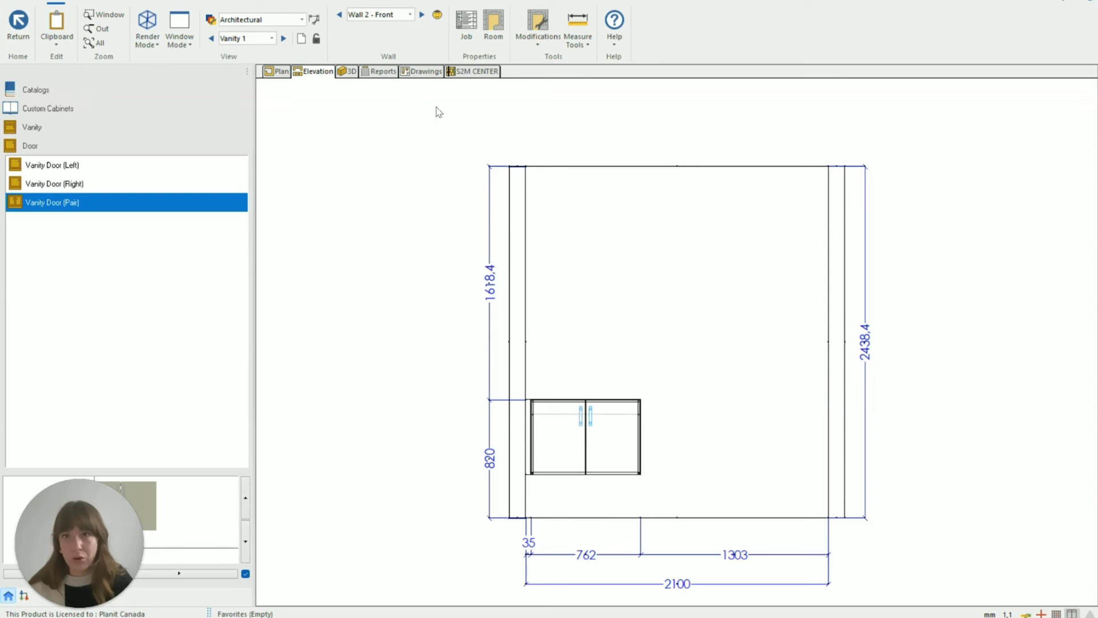
pyautogui.click(347, 72)
pyautogui.moveTo(694, 469); pyautogui.dragTo(629, 487)
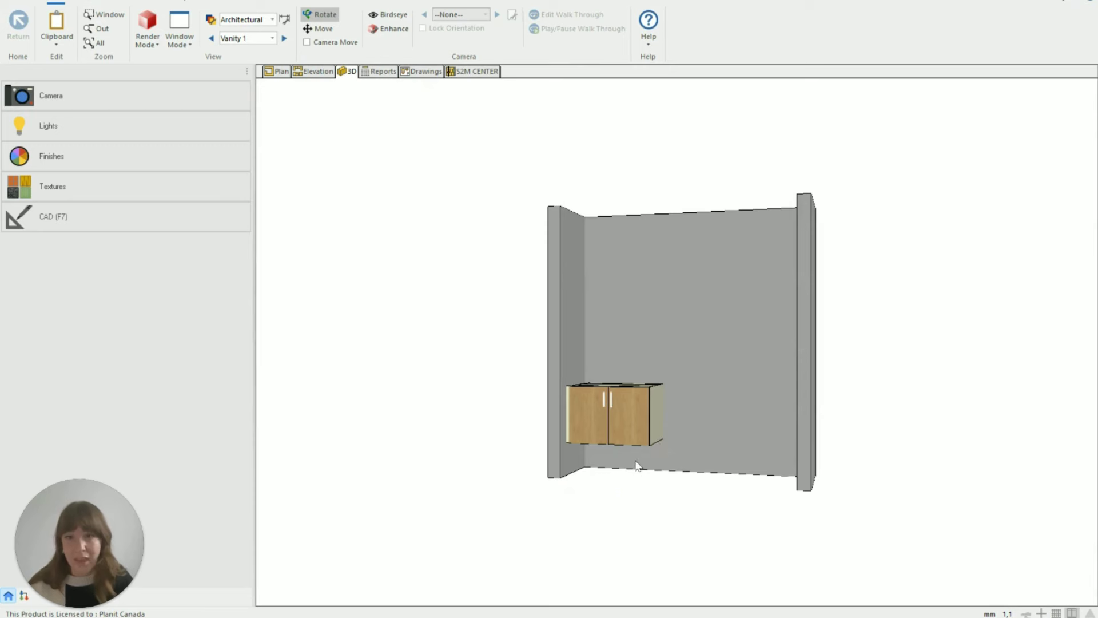
# Step: In CAD mode, add a simple 300 mm dimension from the vanity's bottom to the floor
pyautogui.click(316, 73)
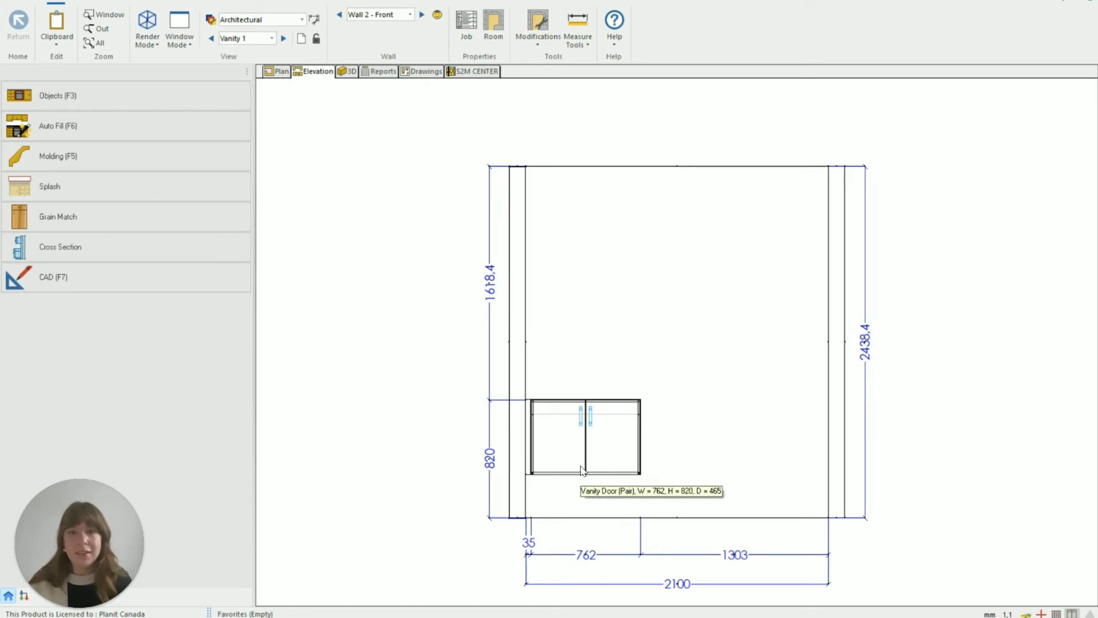
pyautogui.click(451, 214)
pyautogui.click(528, 15)
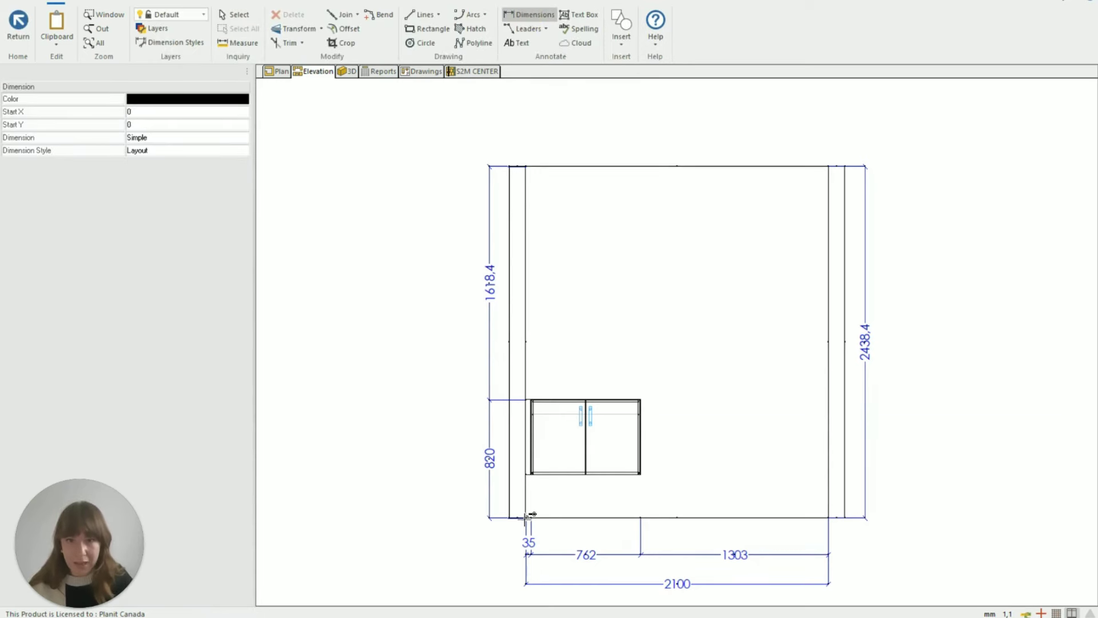
pyautogui.click(522, 475)
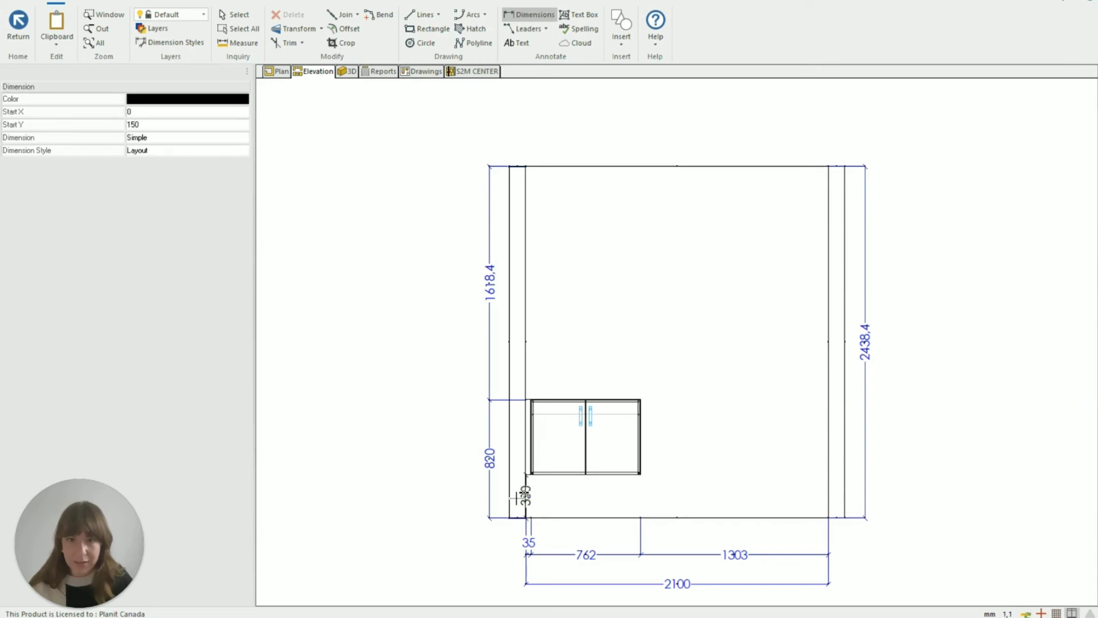
pyautogui.click(524, 517)
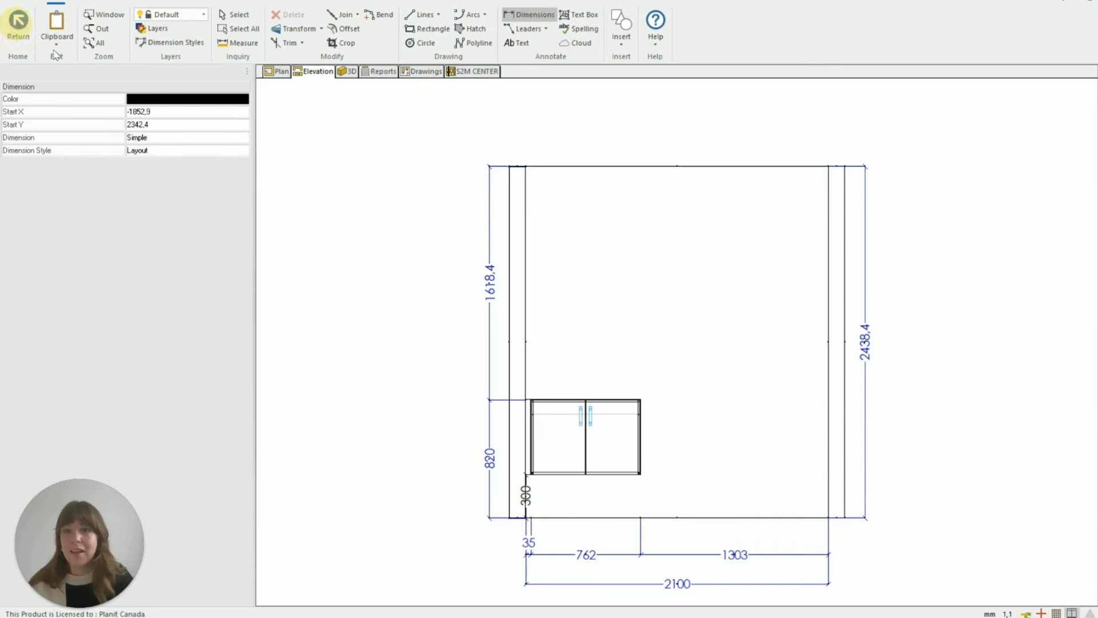
pyautogui.click(18, 22)
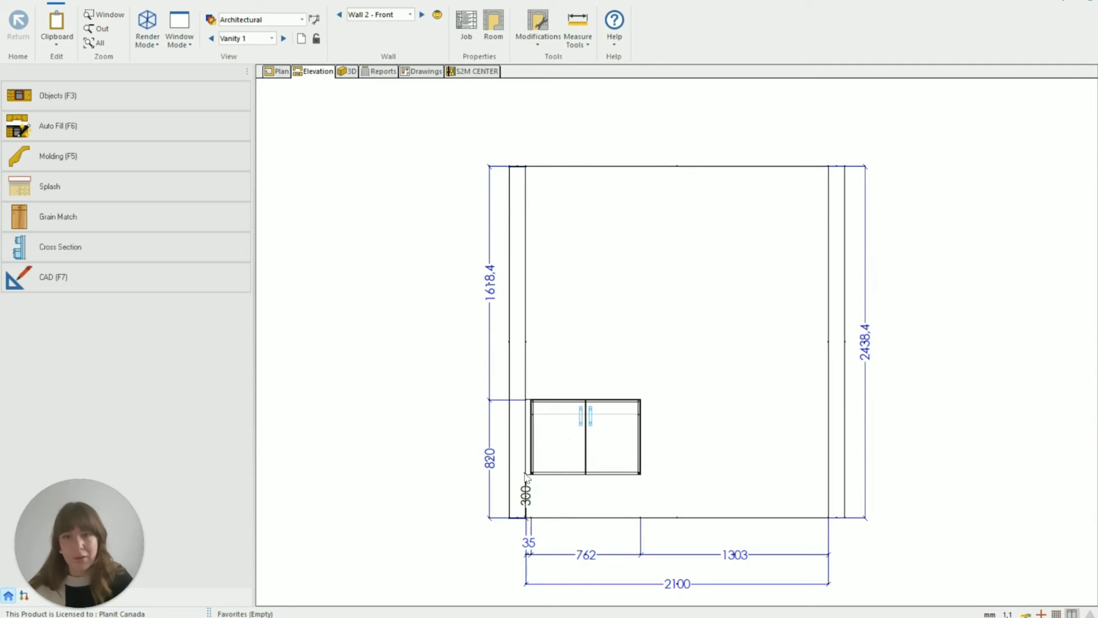
pyautogui.click(585, 452)
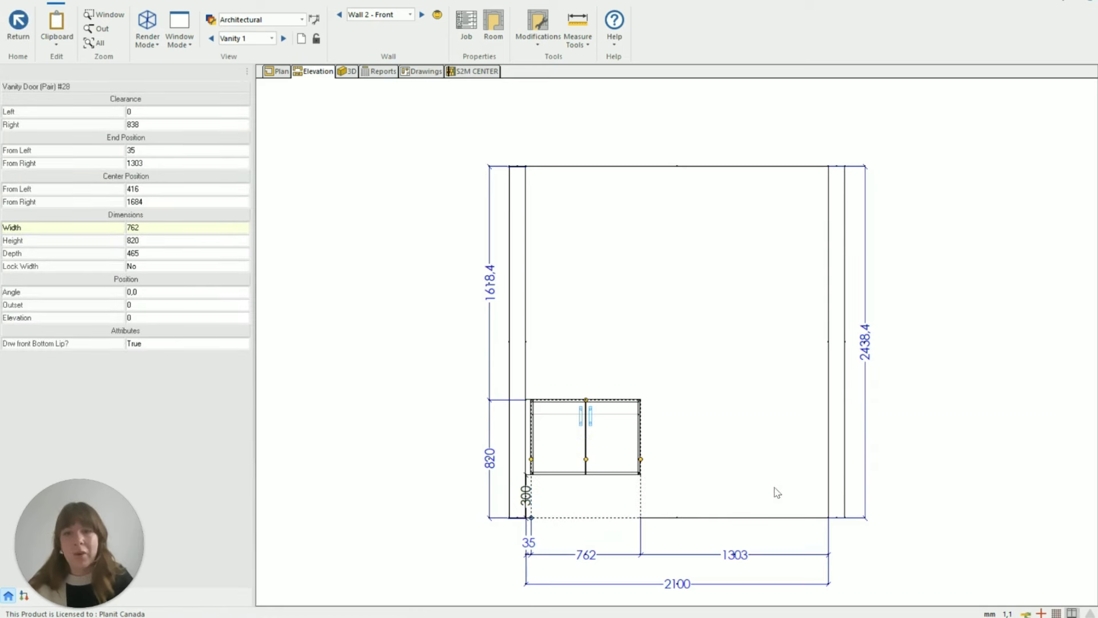
# Step: Open the Exterior Case Toe Kick standards in this room's cabinet construction
pyautogui.click(427, 362)
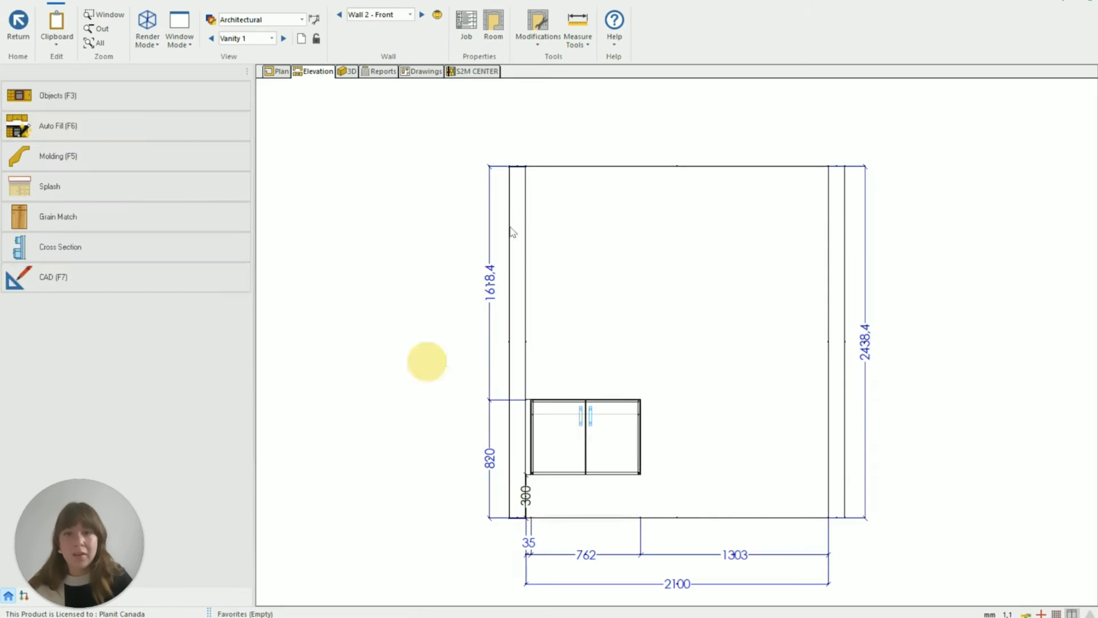
pyautogui.click(497, 22)
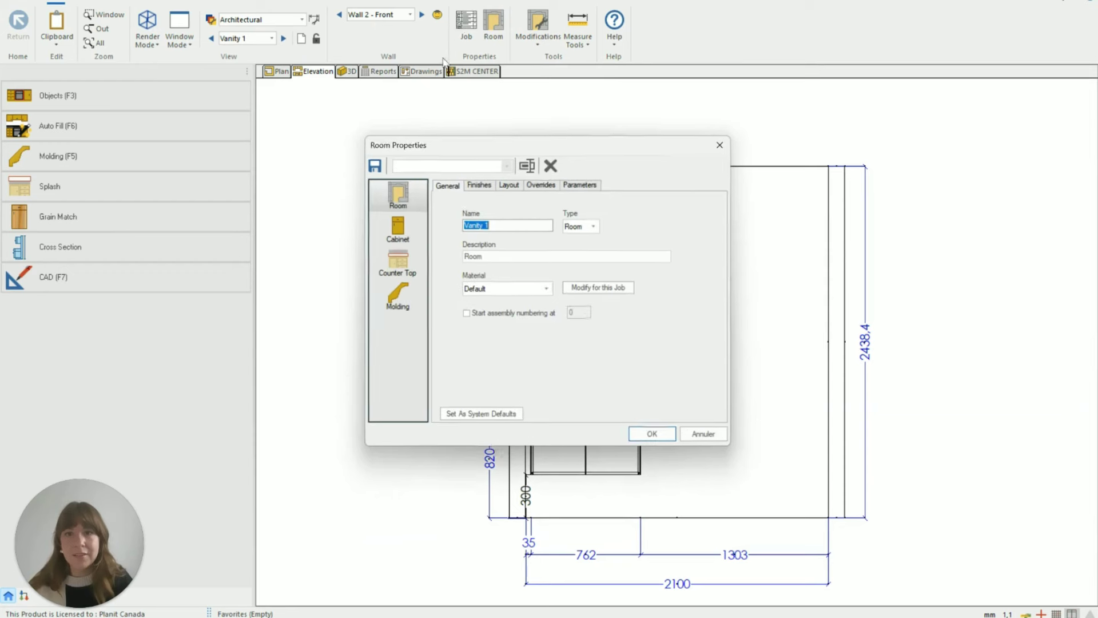
pyautogui.click(398, 229)
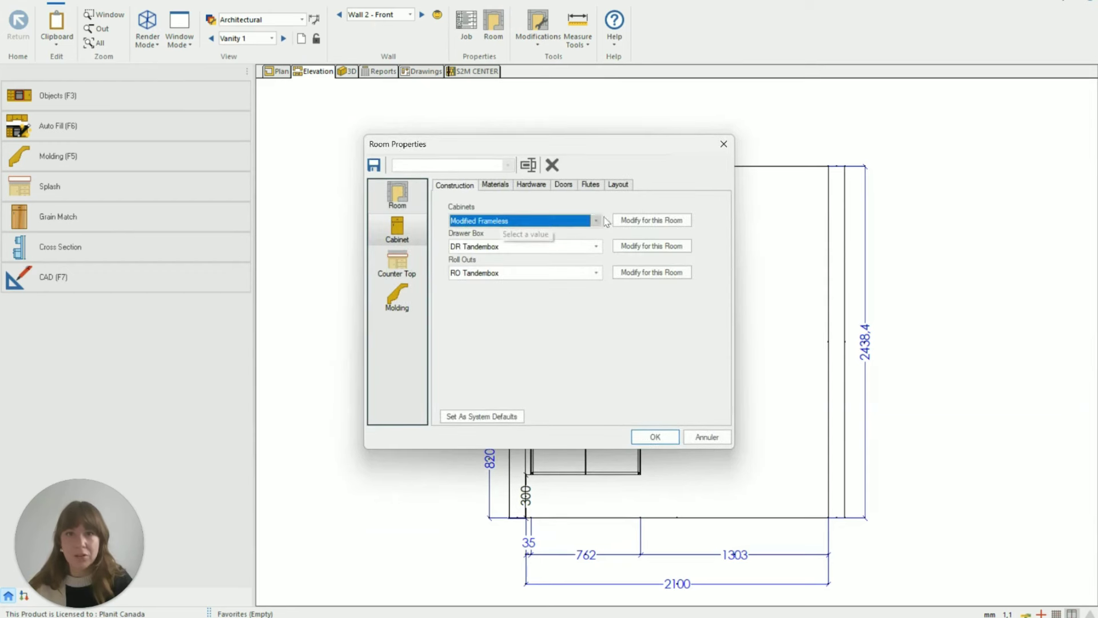
pyautogui.click(638, 223)
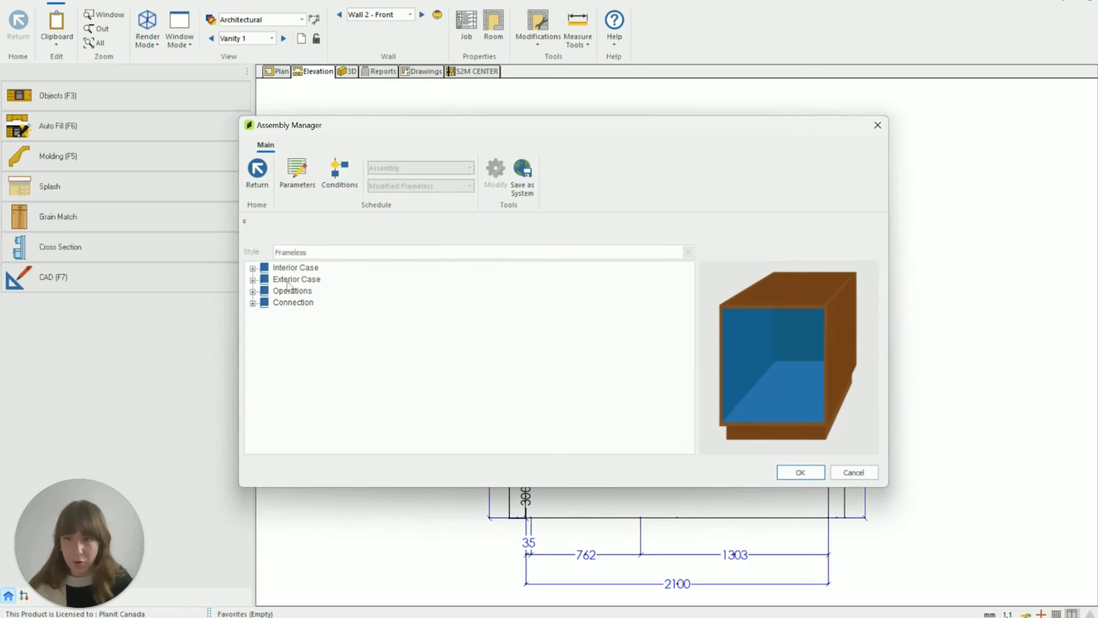
pyautogui.click(253, 280)
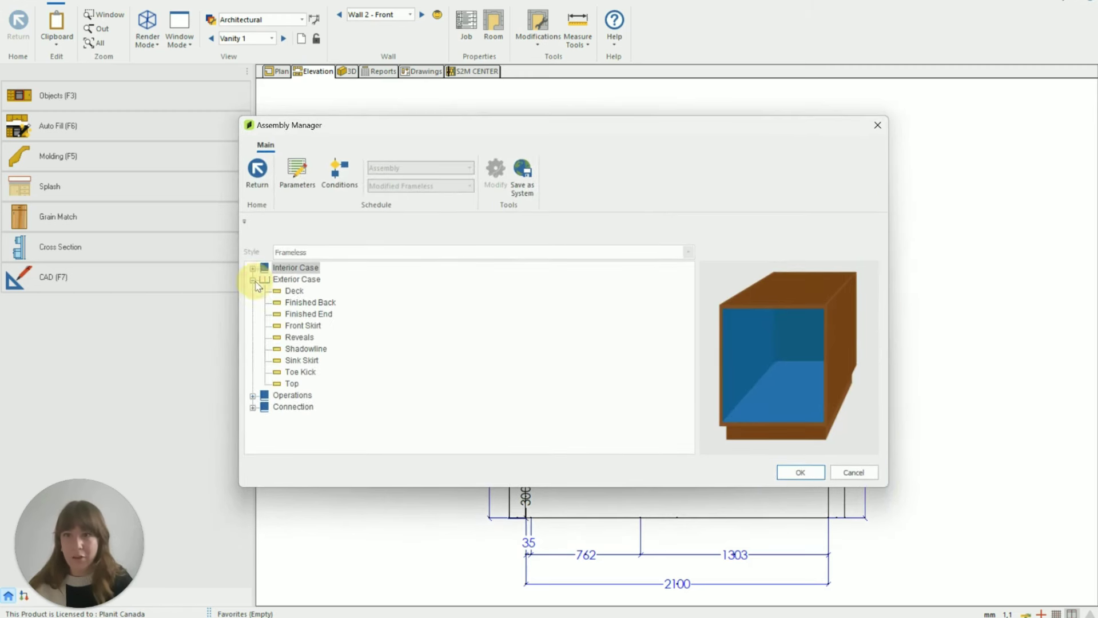
pyautogui.doubleClick(296, 372)
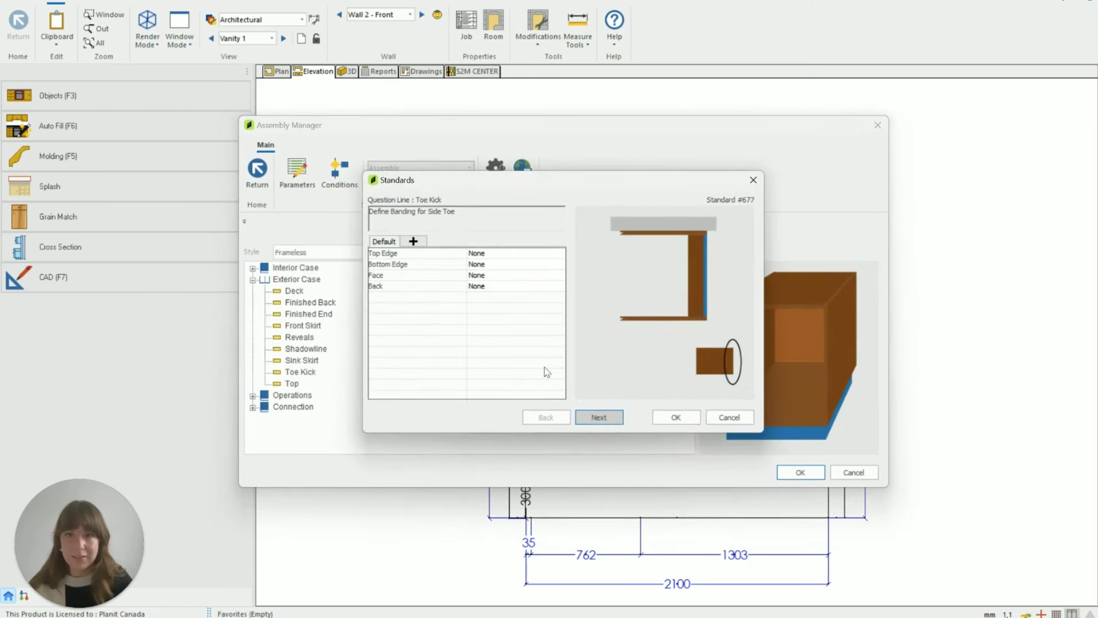
# Step: Change the toe kick Space from 300 to 350 mm and update the room
pyautogui.click(599, 418)
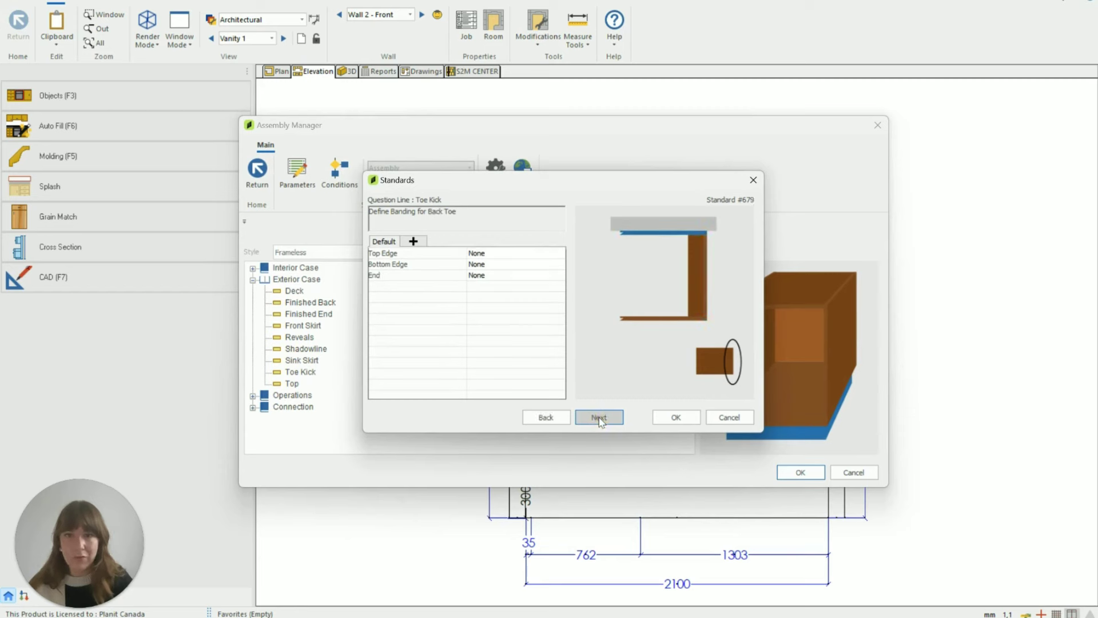
pyautogui.click(599, 418)
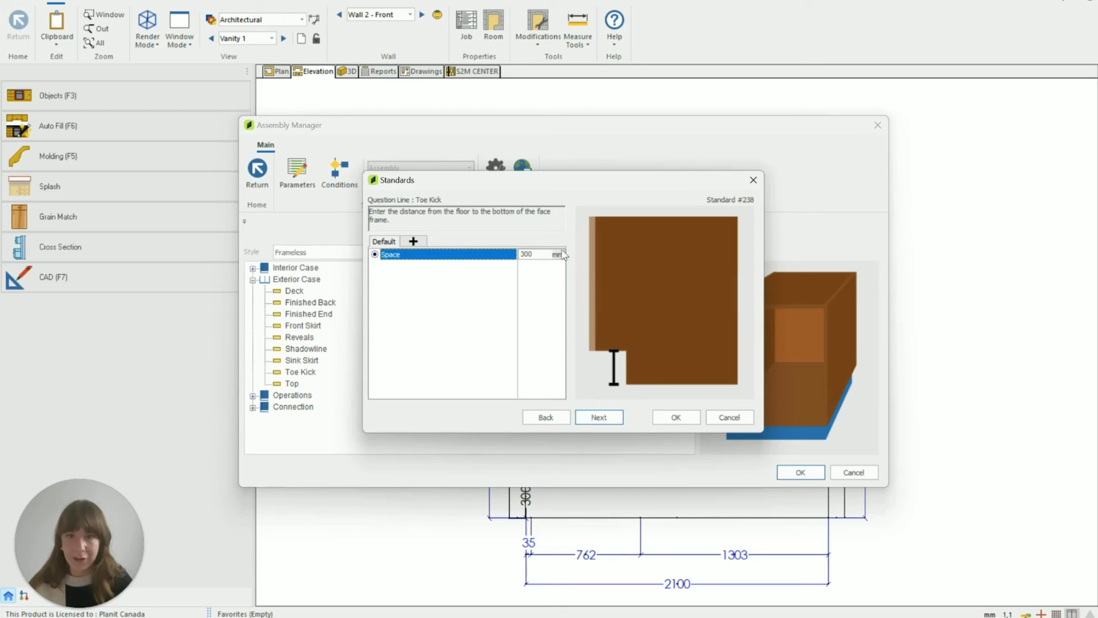
pyautogui.click(492, 250)
pyautogui.write('35')
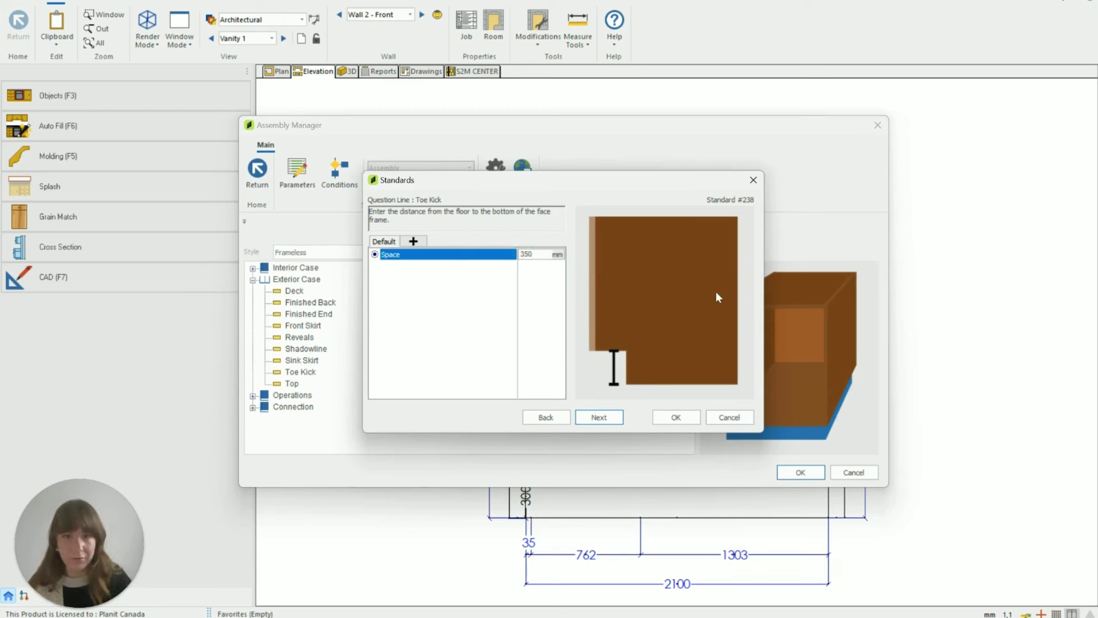
pyautogui.click(690, 423)
pyautogui.click(781, 470)
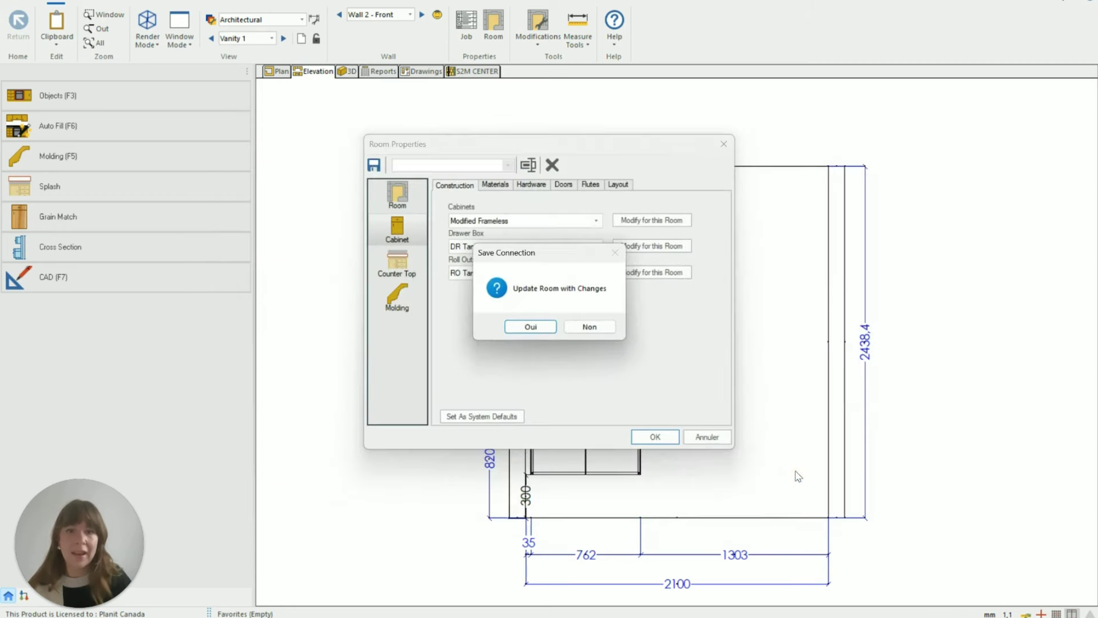
pyautogui.click(544, 329)
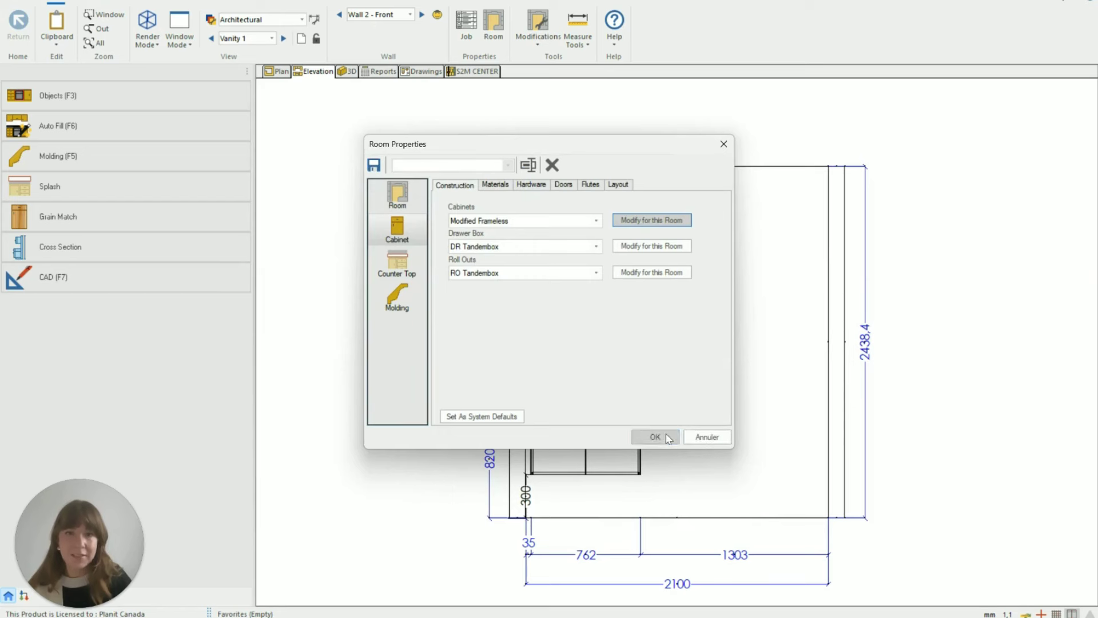
pyautogui.click(655, 437)
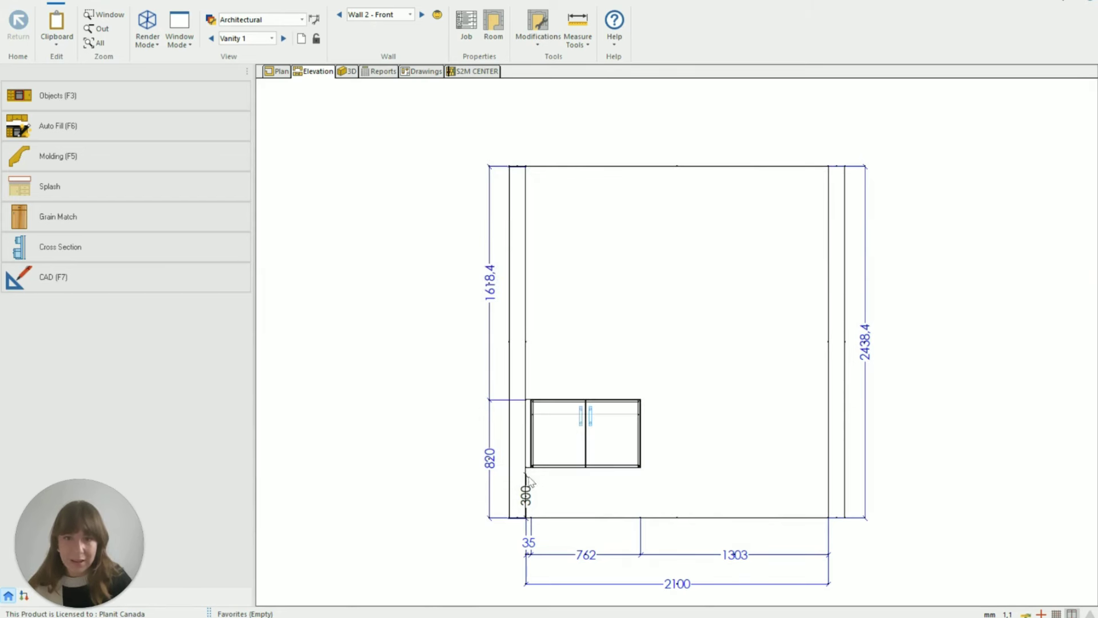
# Step: Add a 350 mm dimension from the floor to the vanity's bottom corner beside the 300 one
pyautogui.click(437, 421)
pyautogui.click(529, 15)
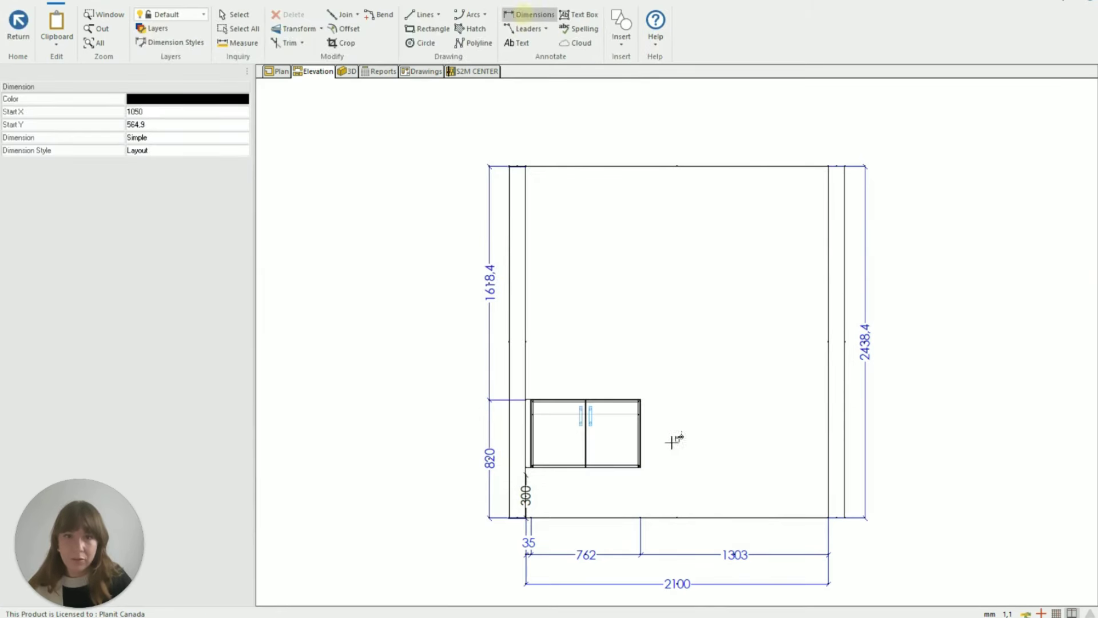
pyautogui.click(639, 516)
pyautogui.click(640, 467)
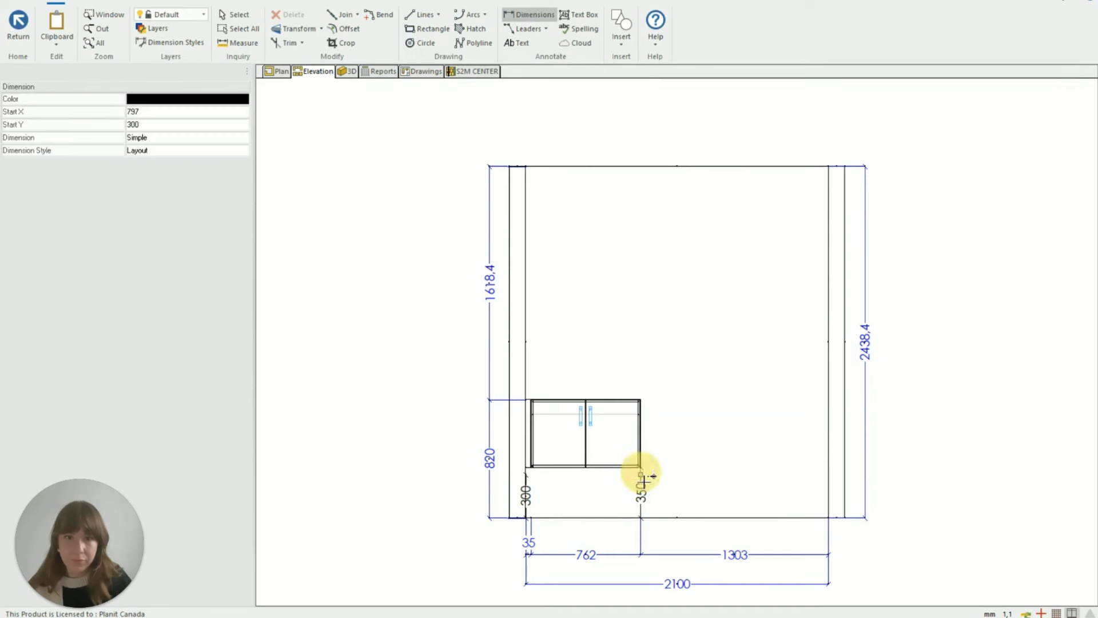
pyautogui.click(662, 504)
pyautogui.press('Escape')
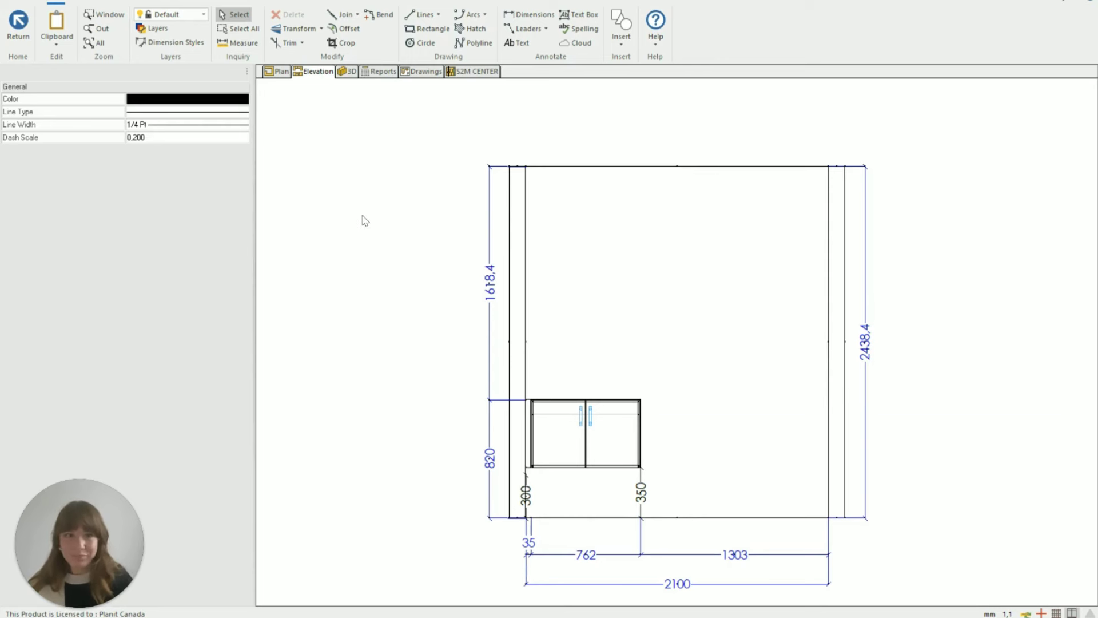
pyautogui.click(17, 22)
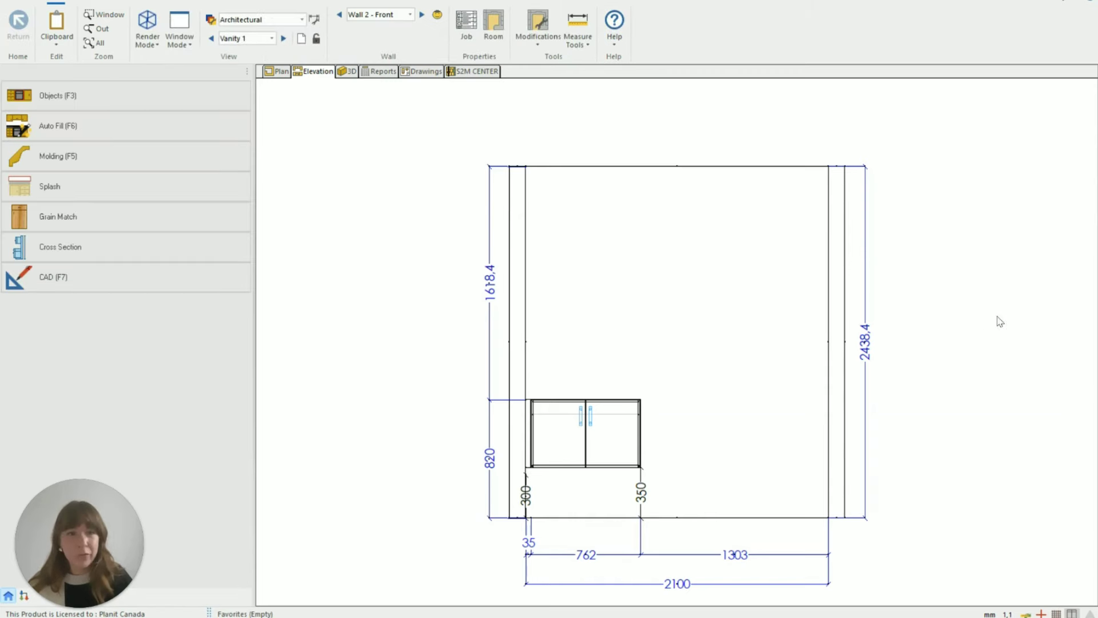